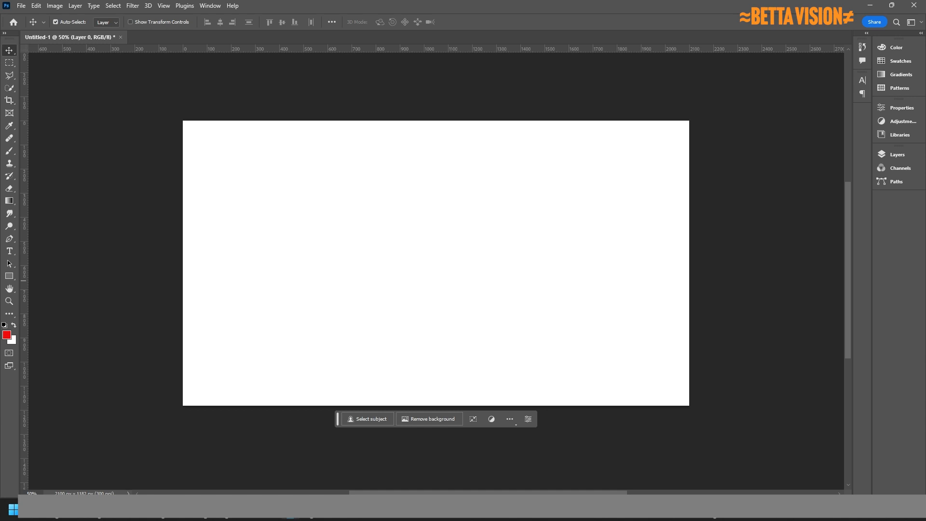
Place the Asteroid City poster on the canvas, offset right and down, and commit it.
key(alt+Tab)
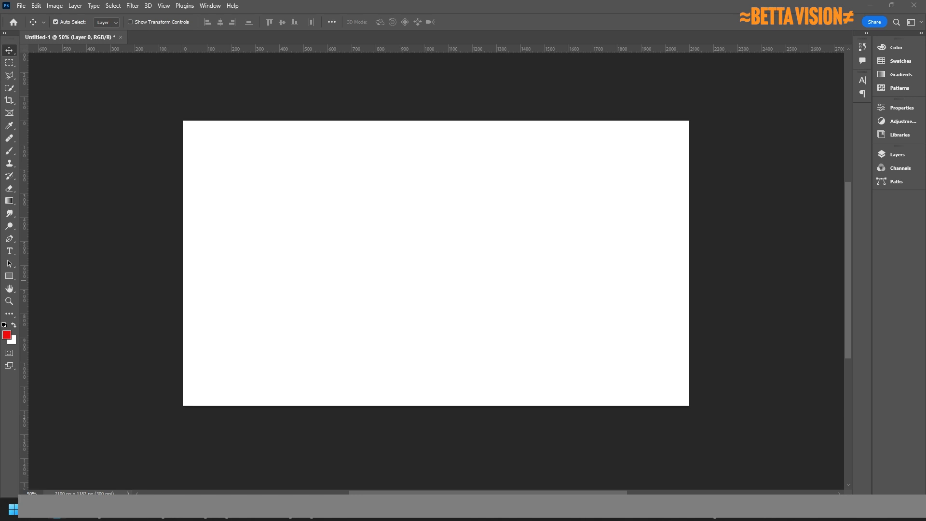
drag(715, 364, 598, 353)
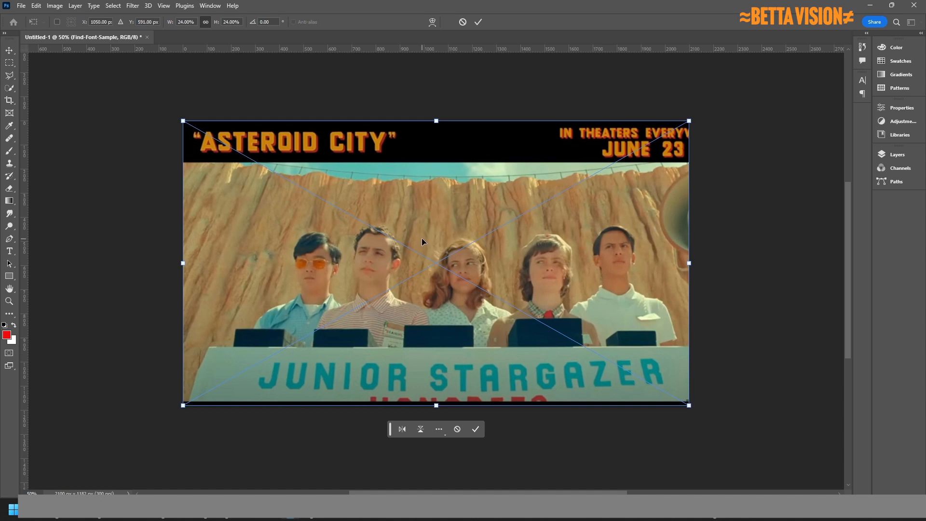
drag(393, 224, 436, 250)
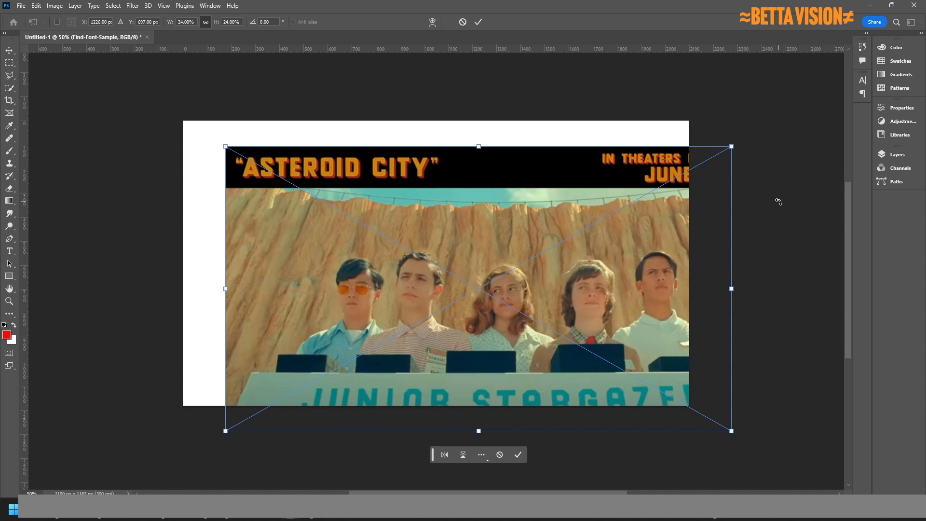
key(Return)
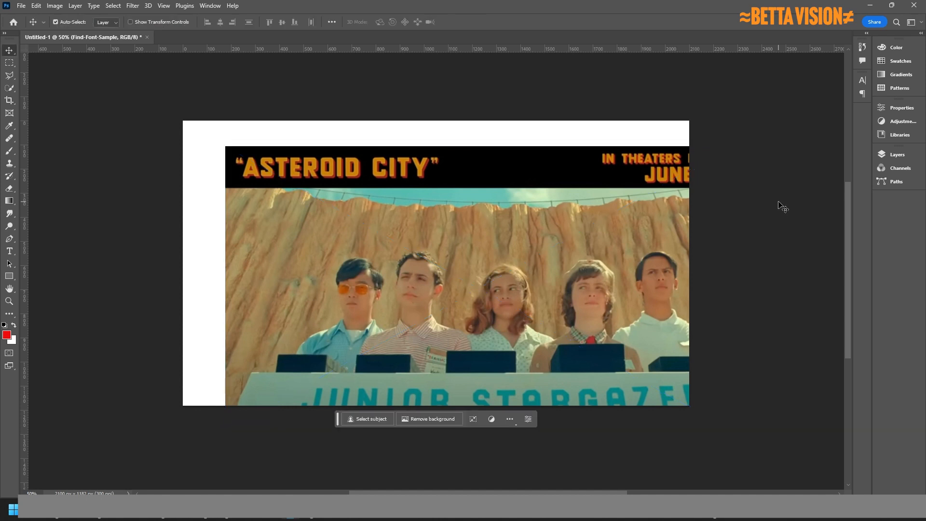
Open Type > Match Font for the poster image.
click(93, 6)
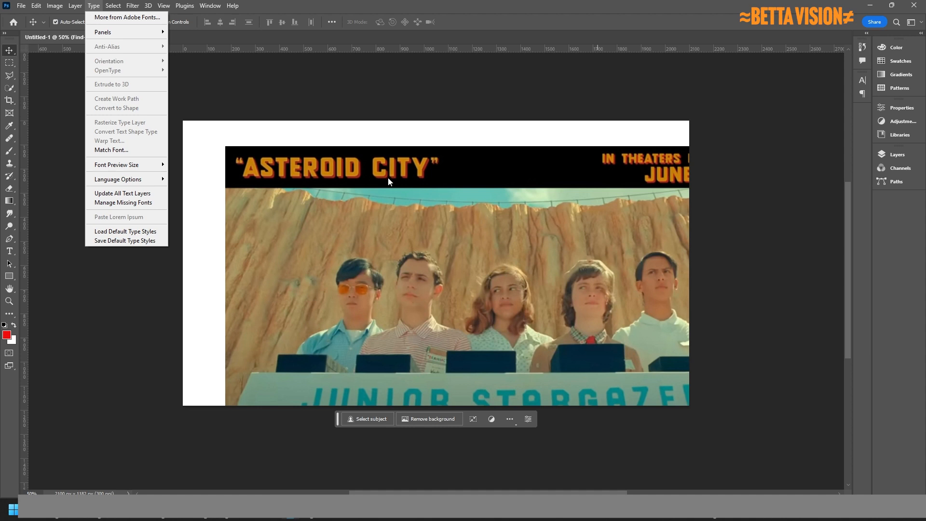
click(106, 150)
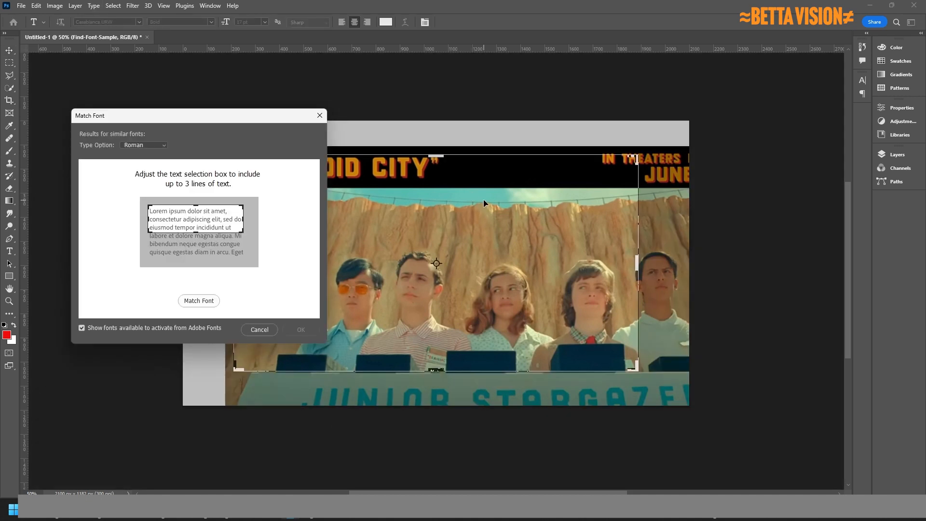
click(319, 116)
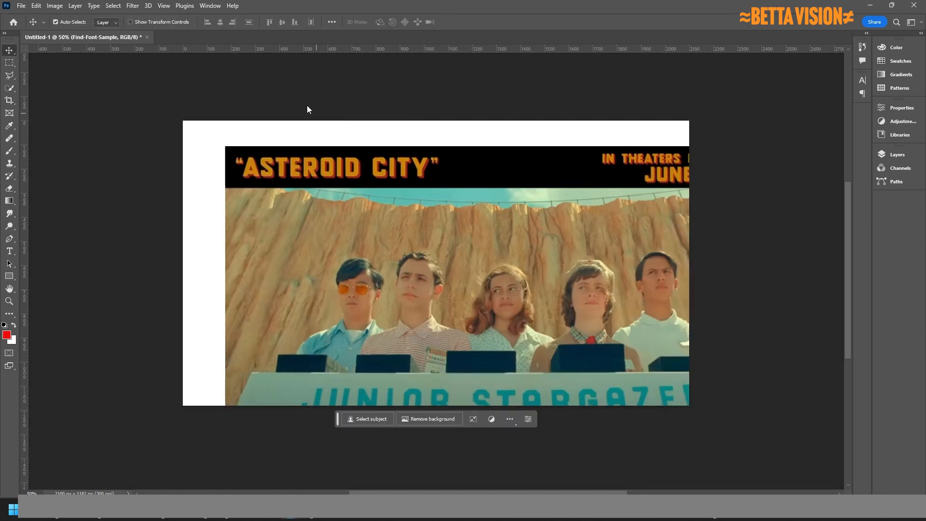
click(93, 7)
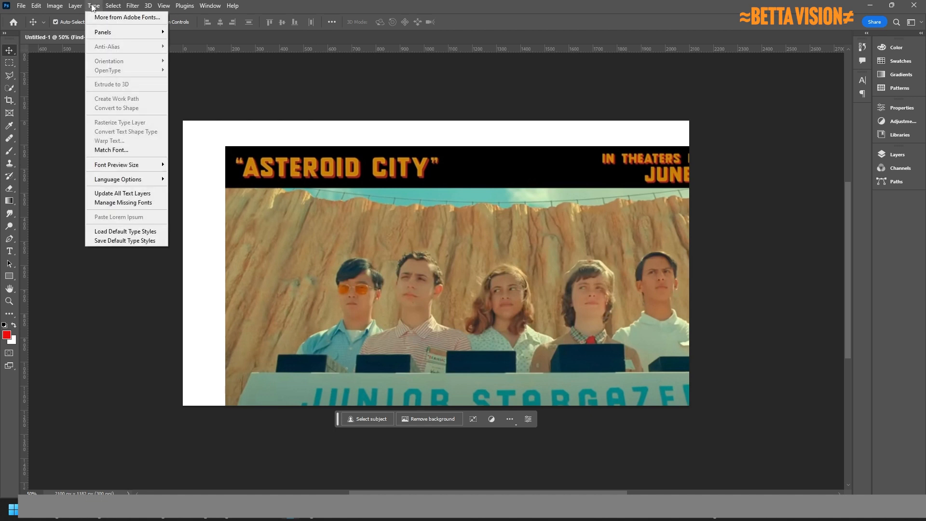
click(111, 150)
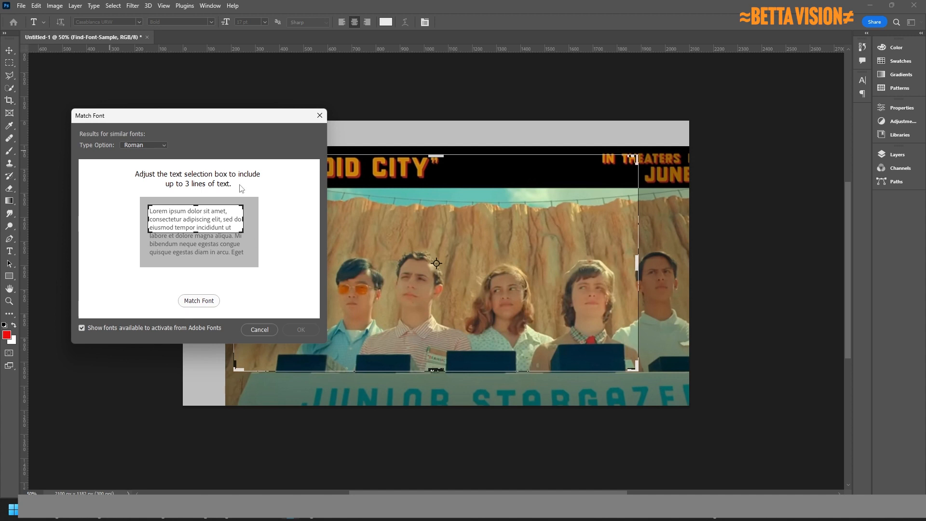
Fit the sampling box over the title banner so fonts like Bungee Inline are listed.
drag(208, 115, 184, 81)
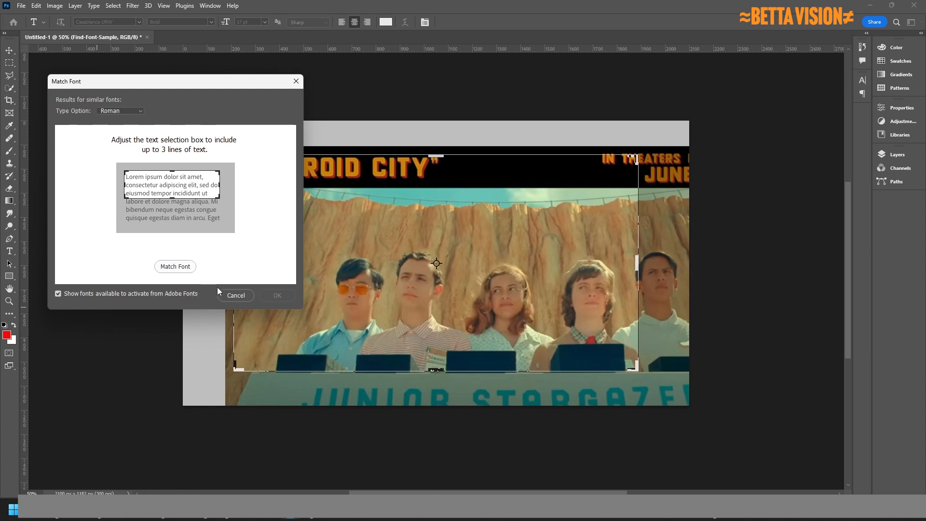
drag(436, 245, 432, 211)
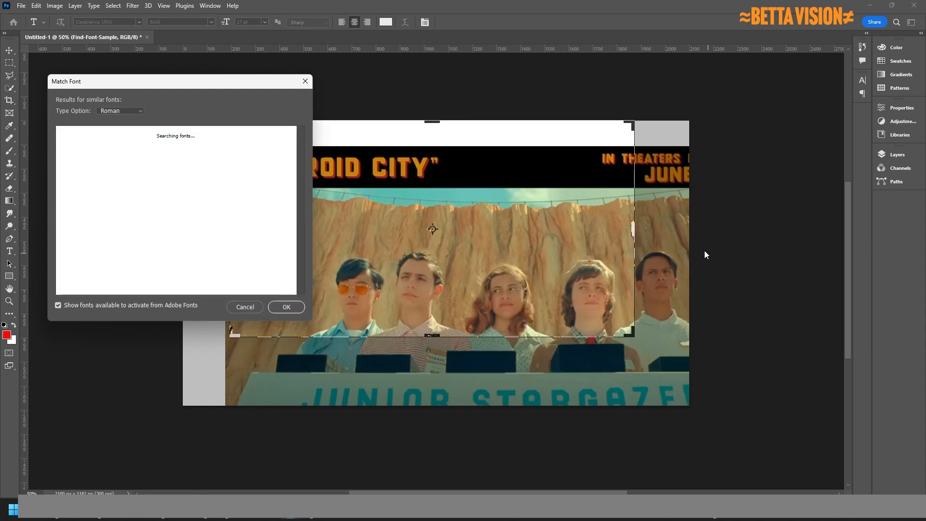
drag(629, 227, 695, 218)
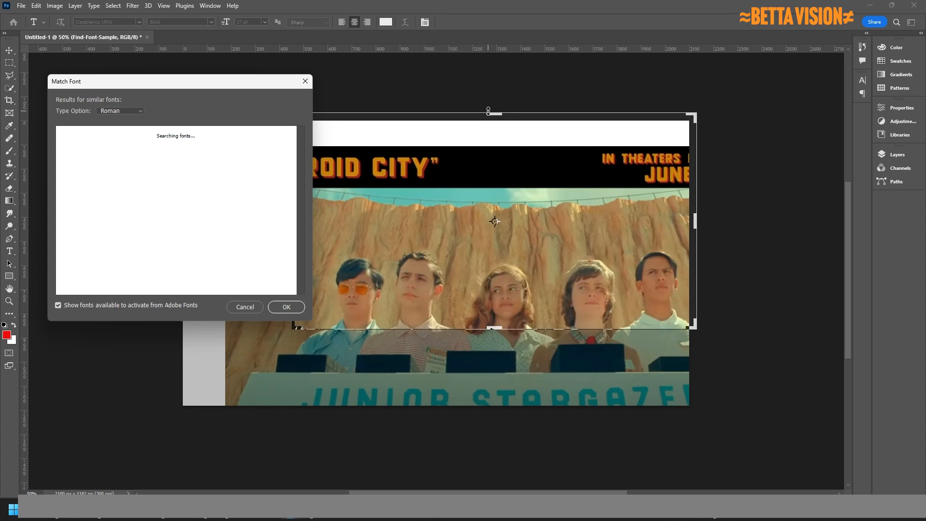
drag(493, 116, 491, 277)
drag(533, 305, 557, 169)
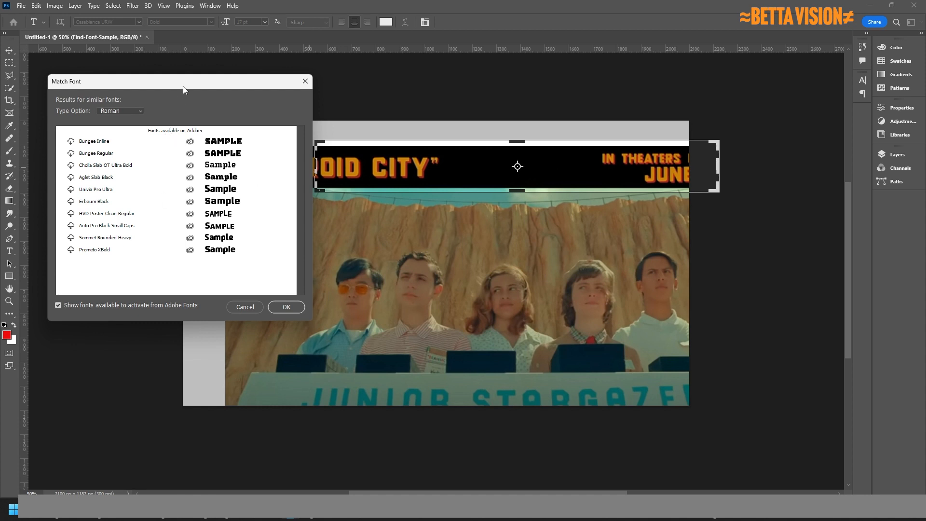
Tighten the sampling box around ASTEROID CITY and accept Industry Ultra as the font.
drag(184, 86, 736, 290)
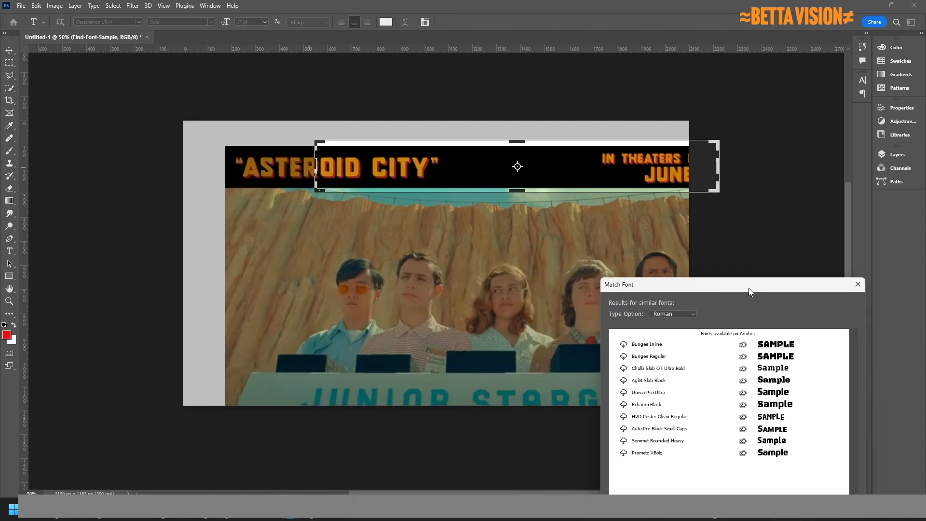
drag(530, 166, 418, 152)
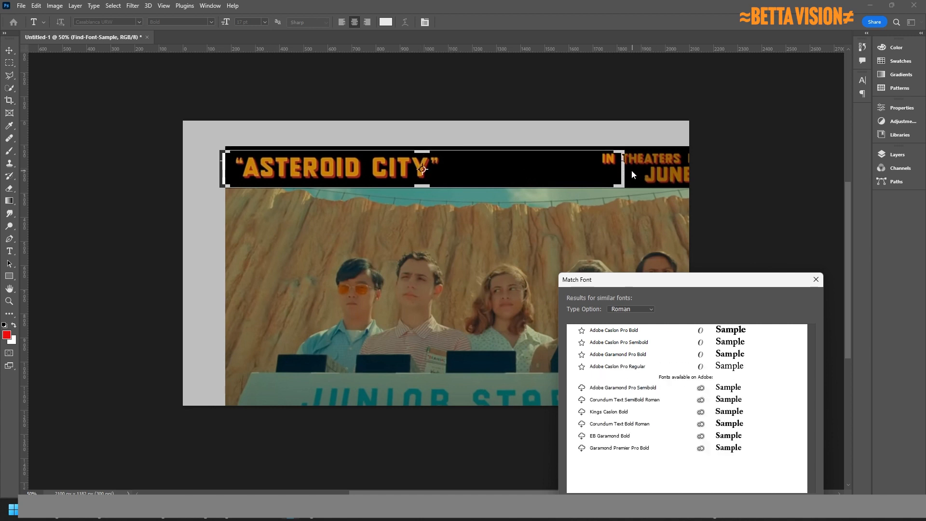
drag(623, 169, 458, 170)
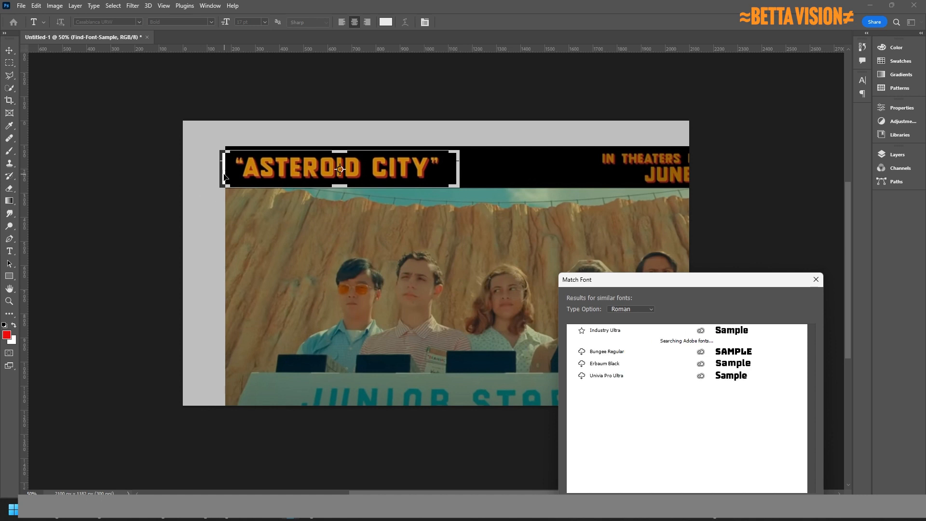
drag(222, 170, 227, 171)
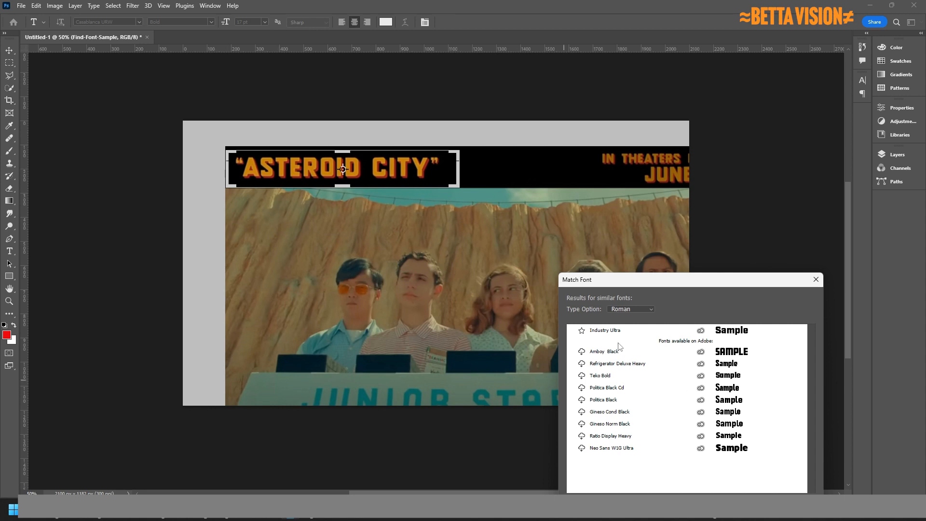
click(601, 332)
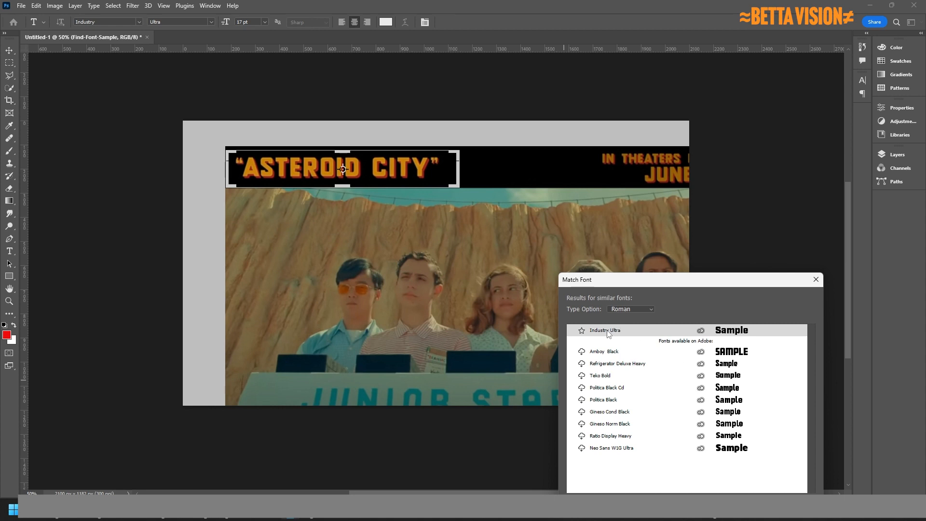
drag(736, 283, 715, 168)
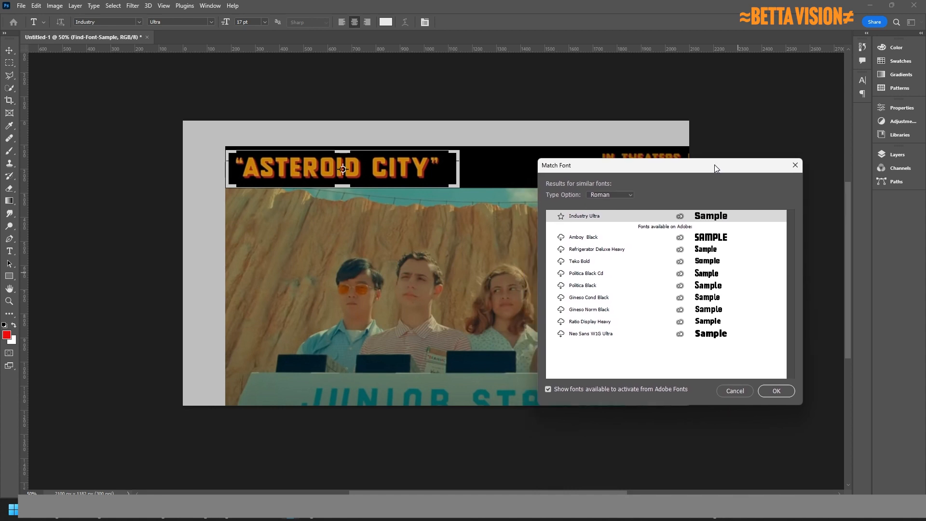
click(770, 391)
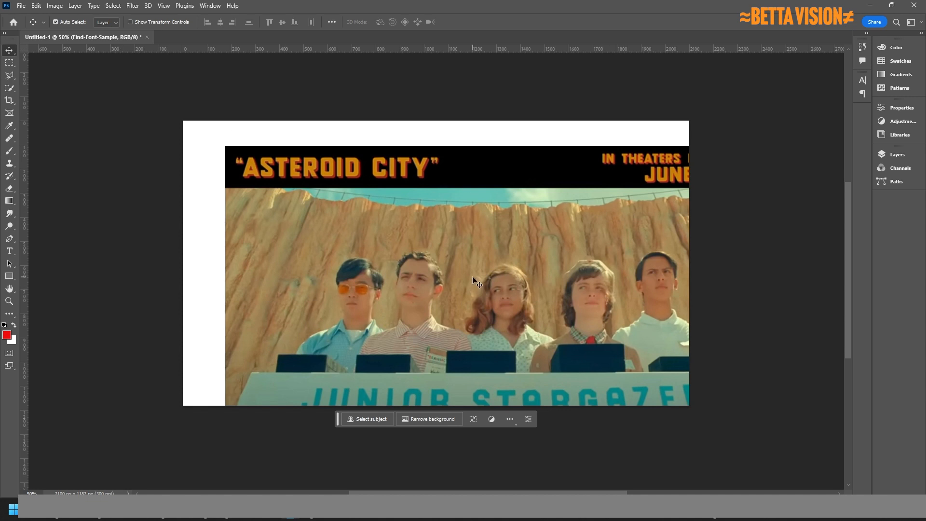
Lower the poster image and type 'ASTEROID CITY' in Industry Ultra above it.
drag(425, 219, 512, 282)
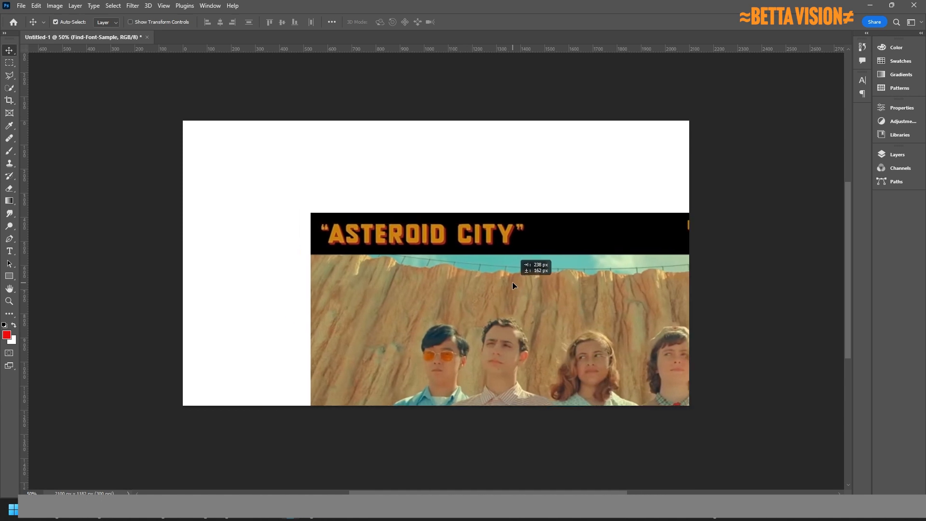
drag(512, 282, 512, 282)
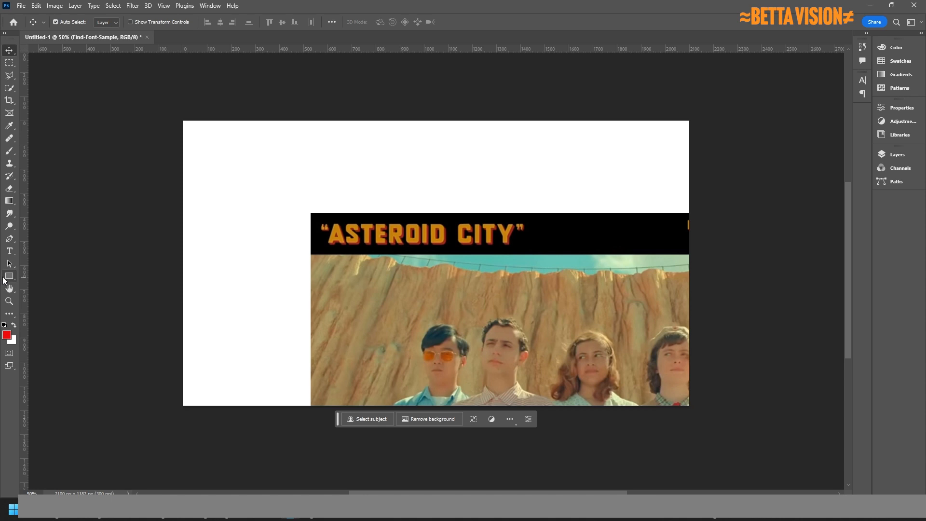
click(10, 250)
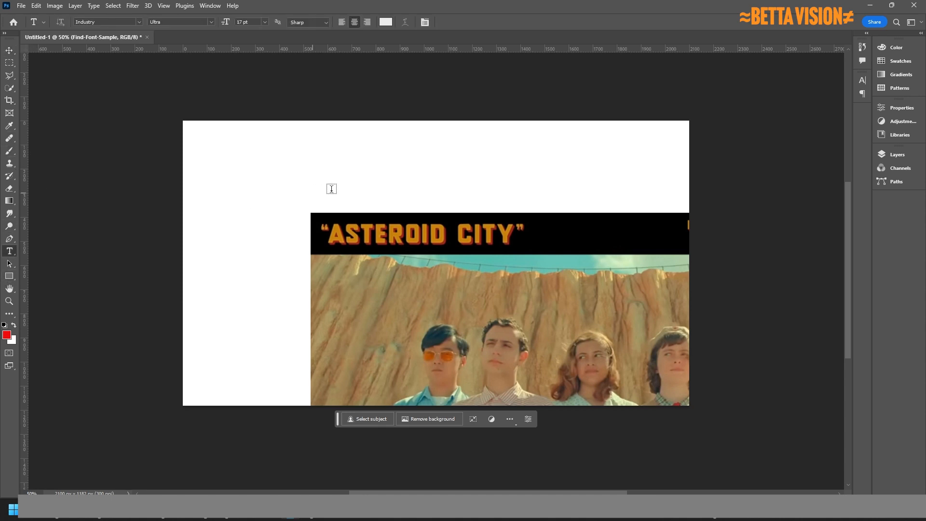
click(335, 193)
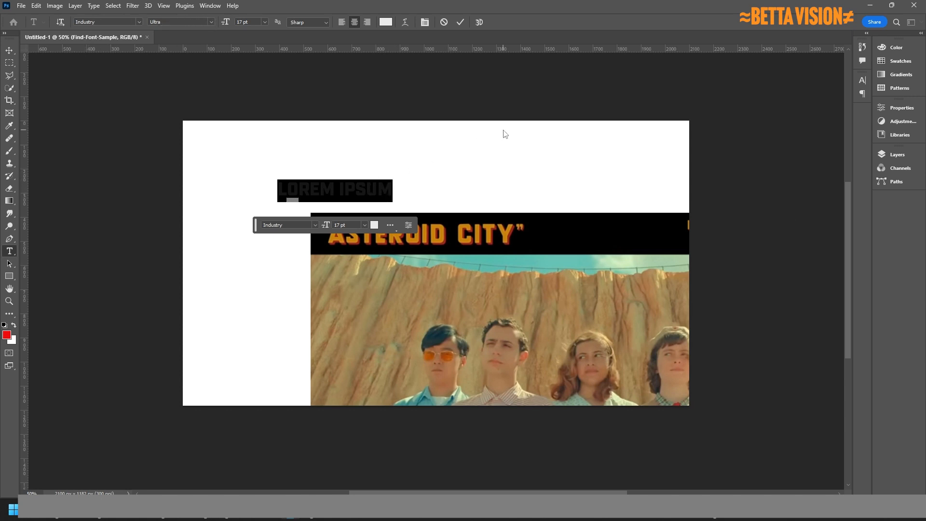
key(Left)
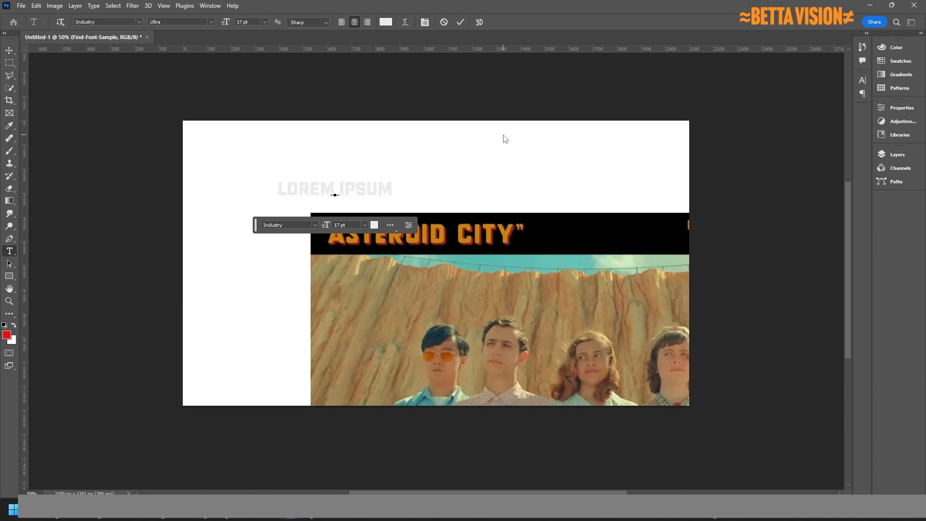
key(Delete)
key(Delete)
text(“ASTEROID C)
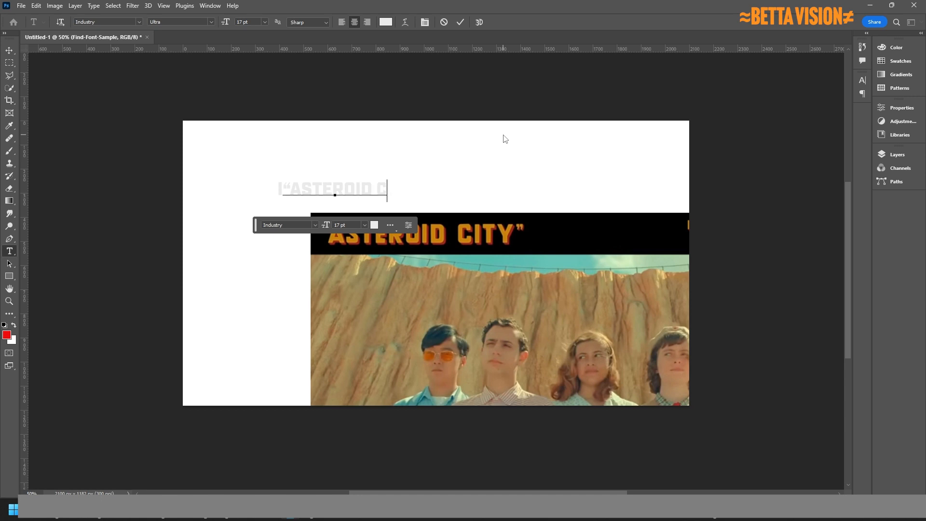
text(ITY”)
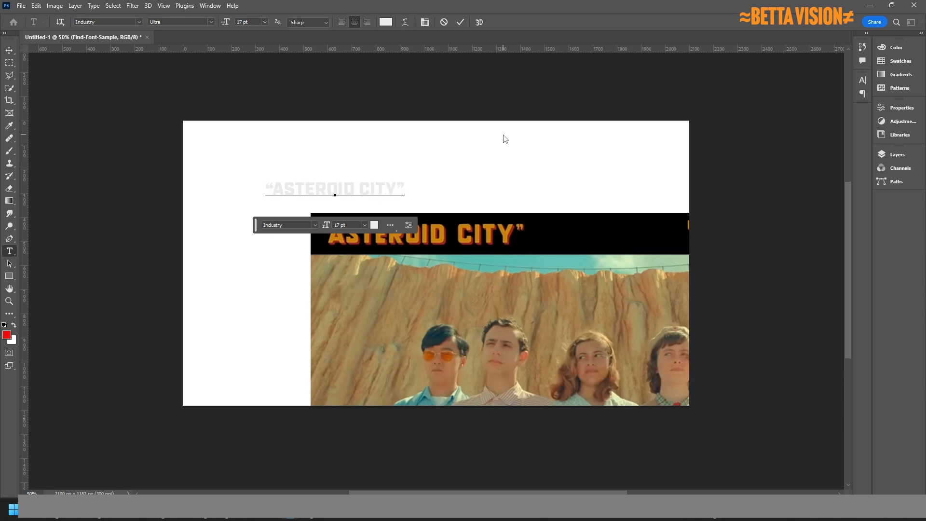
Select the whole ASTEROID CITY line and bring up its text colour picker.
click(307, 187)
triple_click(307, 187)
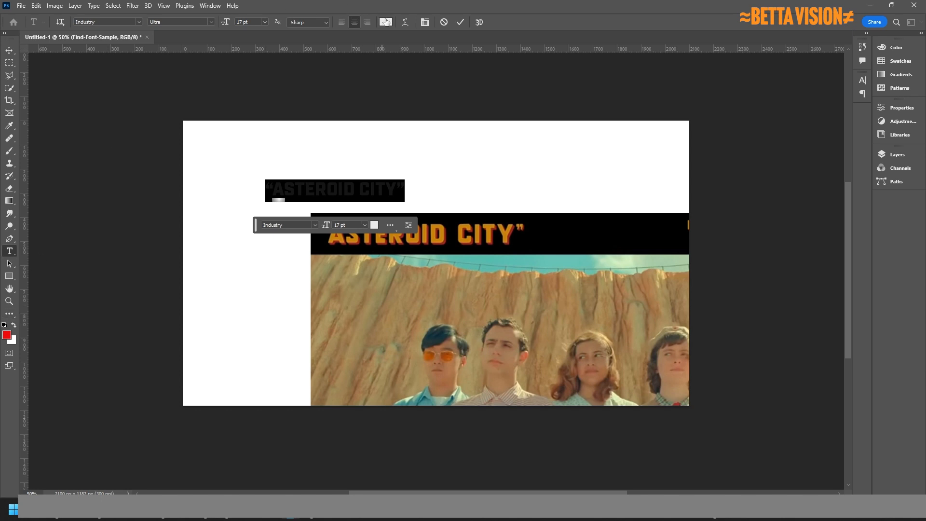
click(389, 22)
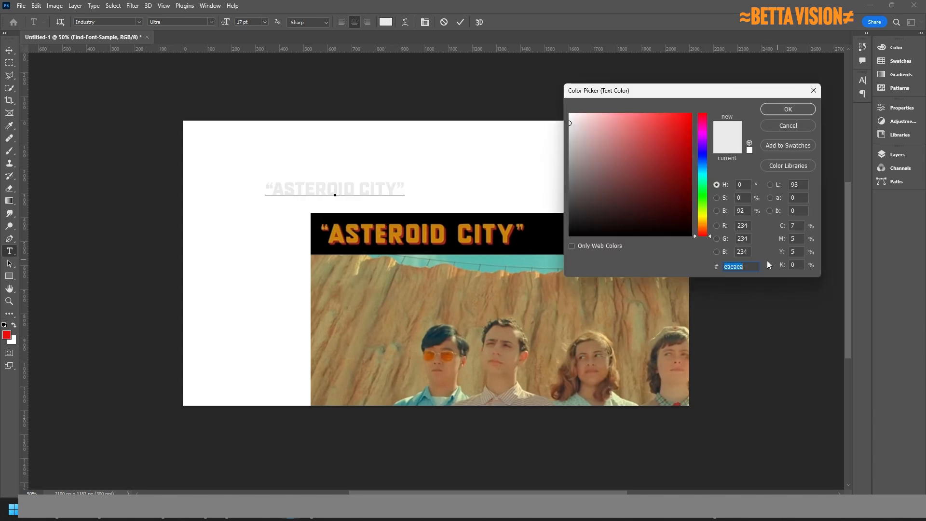
Colour the ASTEROID CITY text orange #ffa200 and commit the text edit.
click(703, 222)
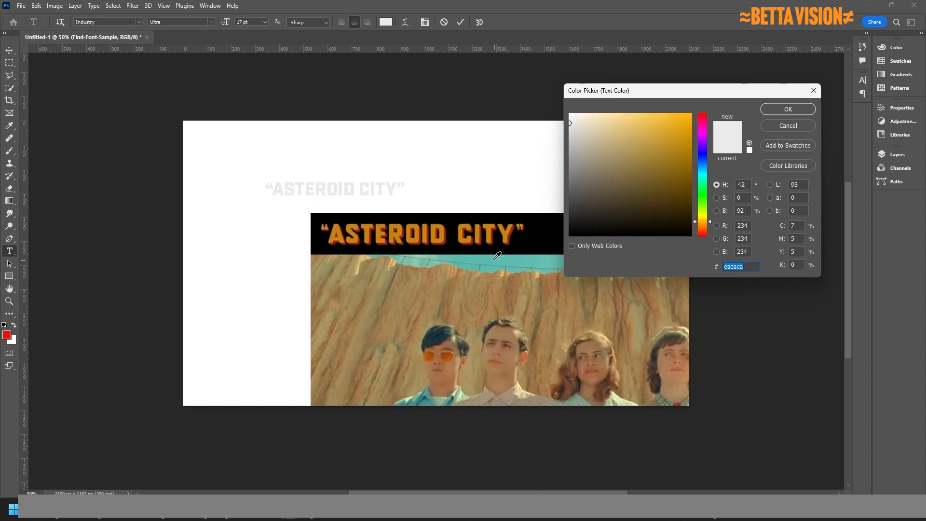
click(701, 223)
click(691, 114)
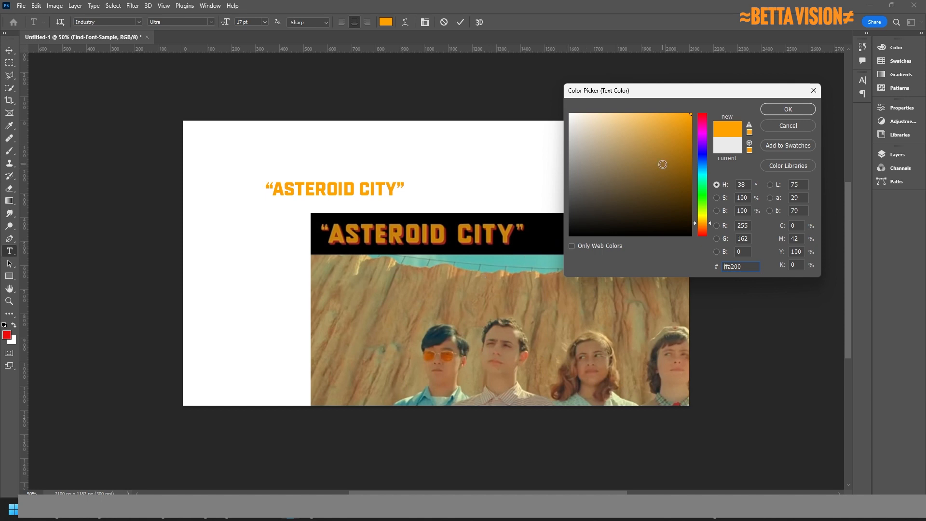
click(791, 109)
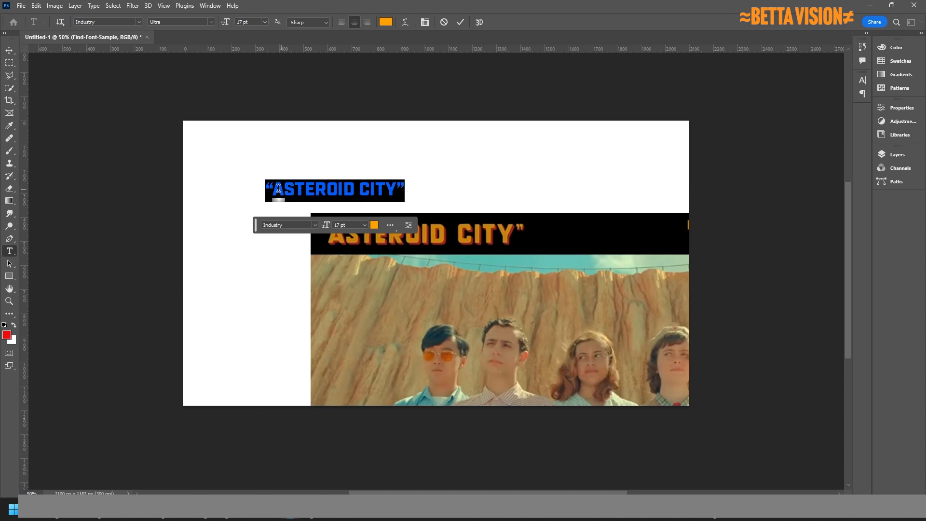
click(10, 50)
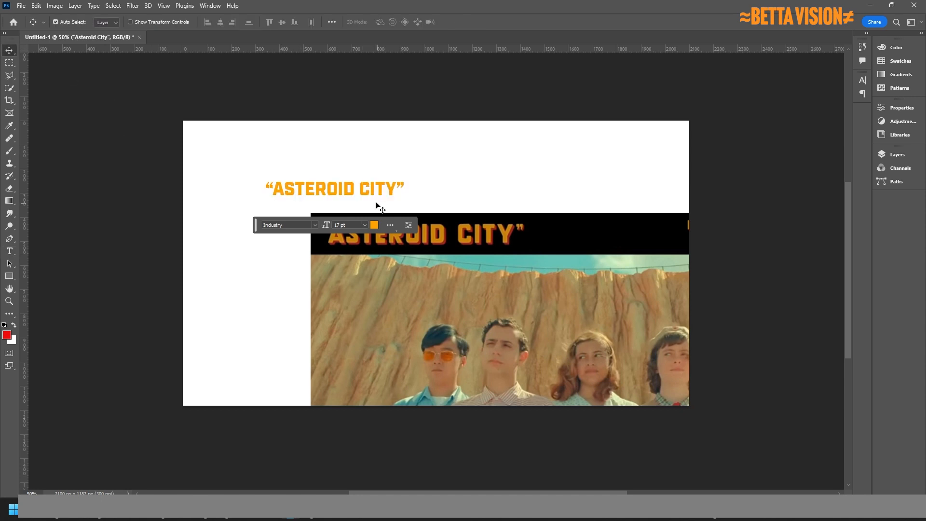
Free-transform the orange title to about 148% and position it above the image.
drag(387, 196, 637, 237)
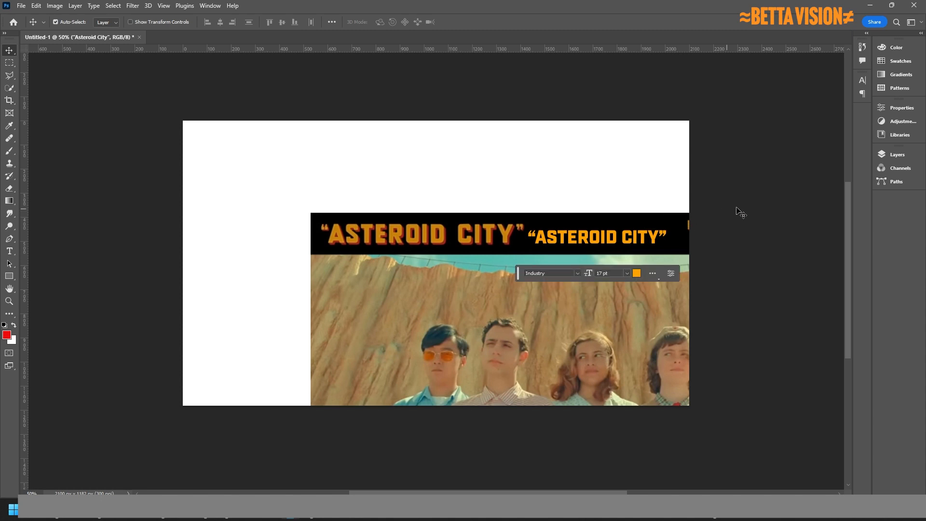
key(ctrl)
key(ctrl+t)
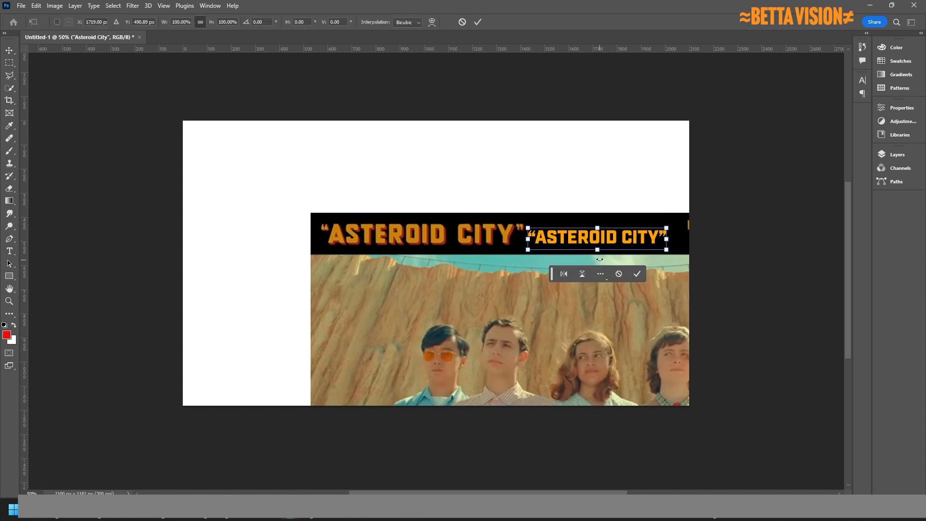
drag(598, 227, 437, 239)
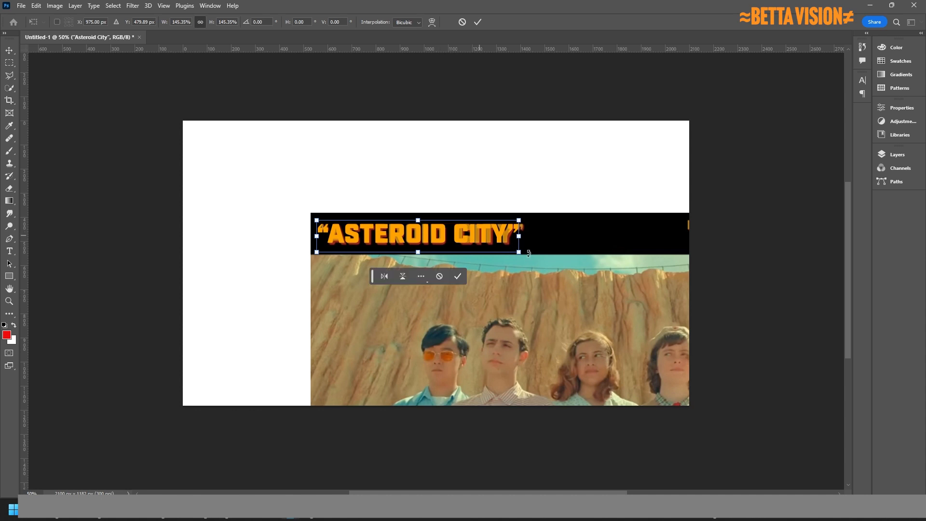
drag(518, 236, 530, 178)
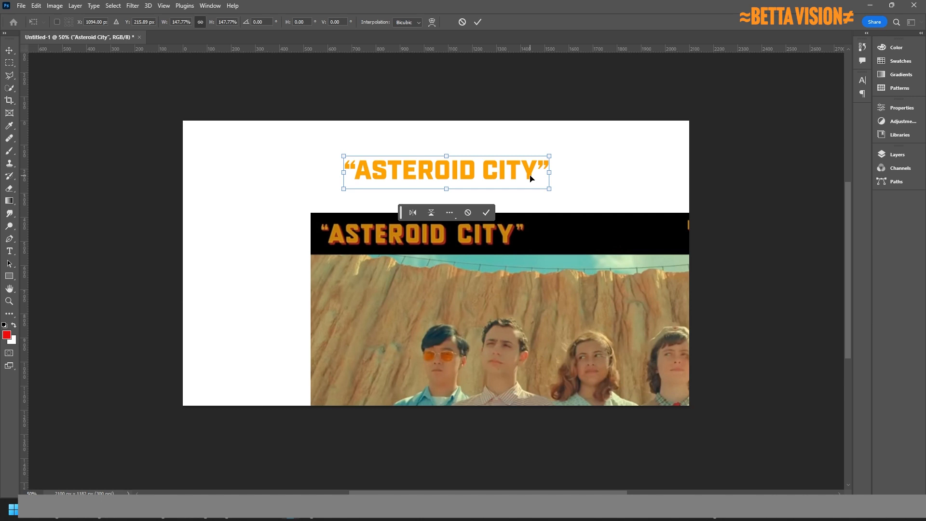
drag(530, 178, 547, 168)
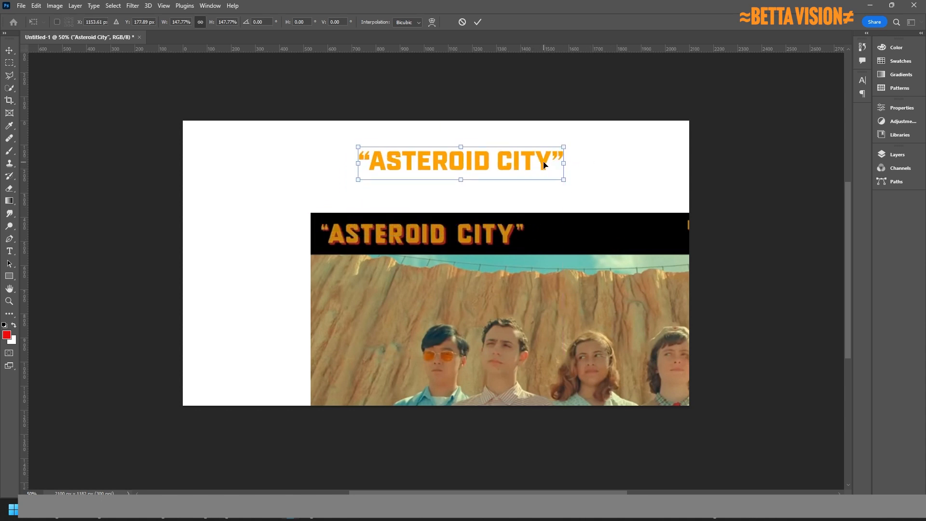
click(897, 154)
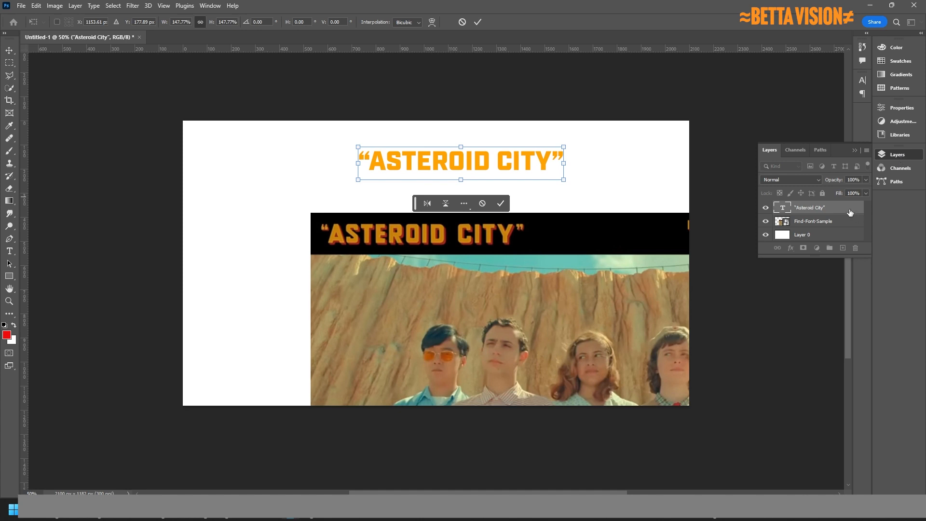
drag(848, 210, 849, 206)
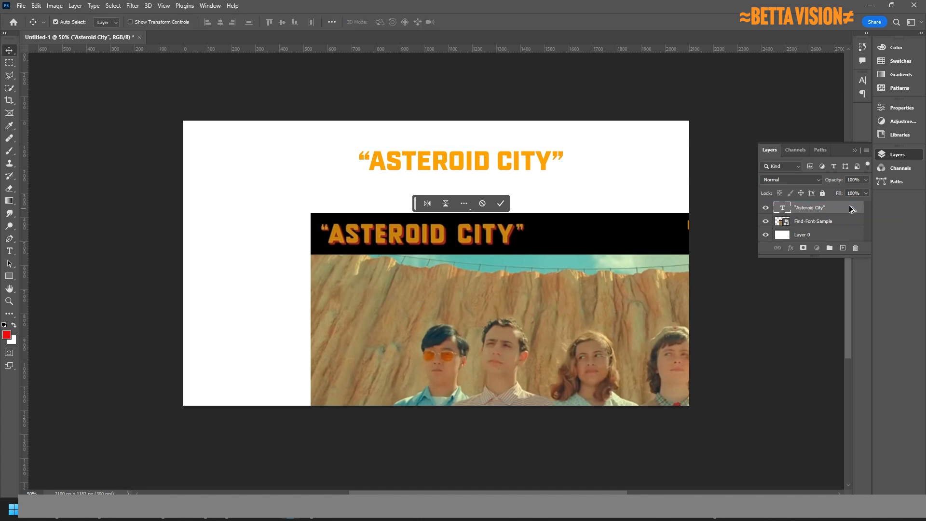
Duplicate the title layer, align the copy exactly over the original, then select the original.
key(ctrl+j)
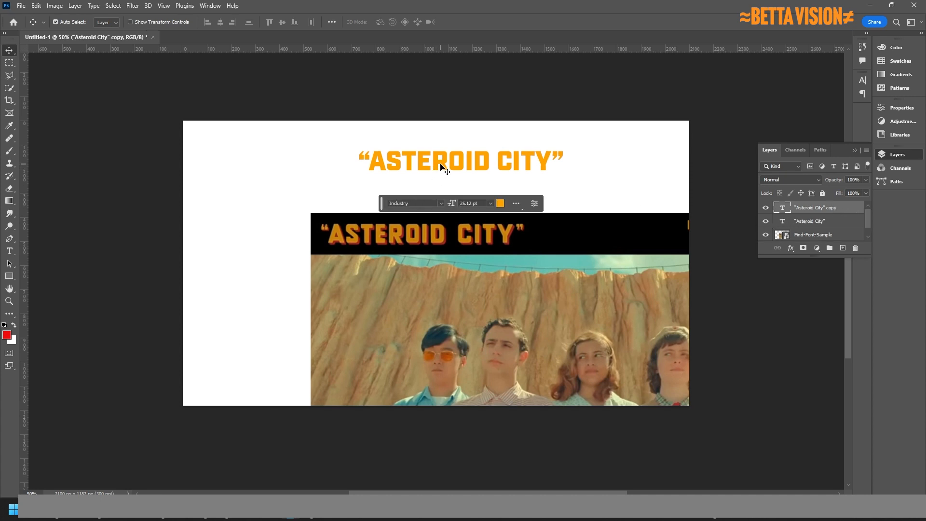
drag(441, 164, 453, 172)
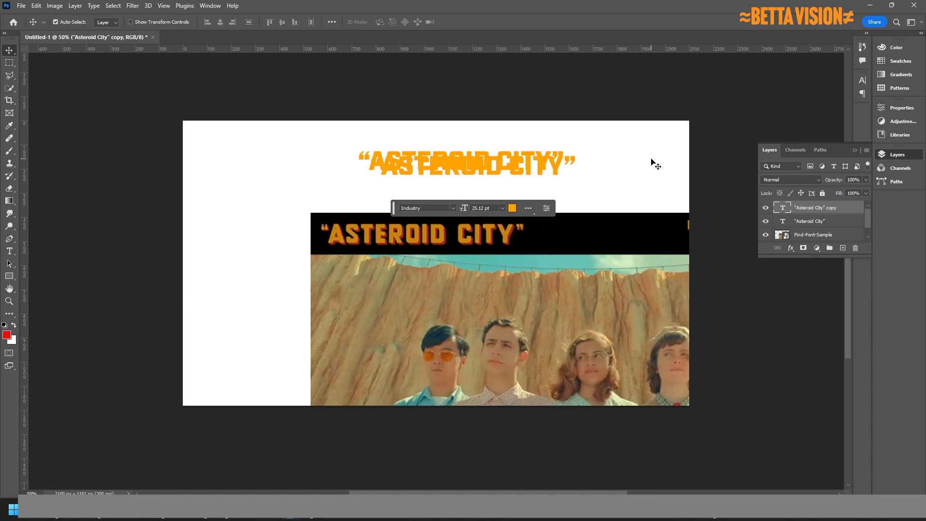
key(Left)
key(Left)
key(Left)
key(Left)
key(Left)
key(Left)
key(Left)
key(Left)
key(Left)
key(Left)
key(Left)
key(Left)
key(Left)
key(Left)
key(Left)
key(Left)
key(Left)
key(Left)
key(Left)
key(Left)
key(Up)
key(Up)
key(Up)
key(Up)
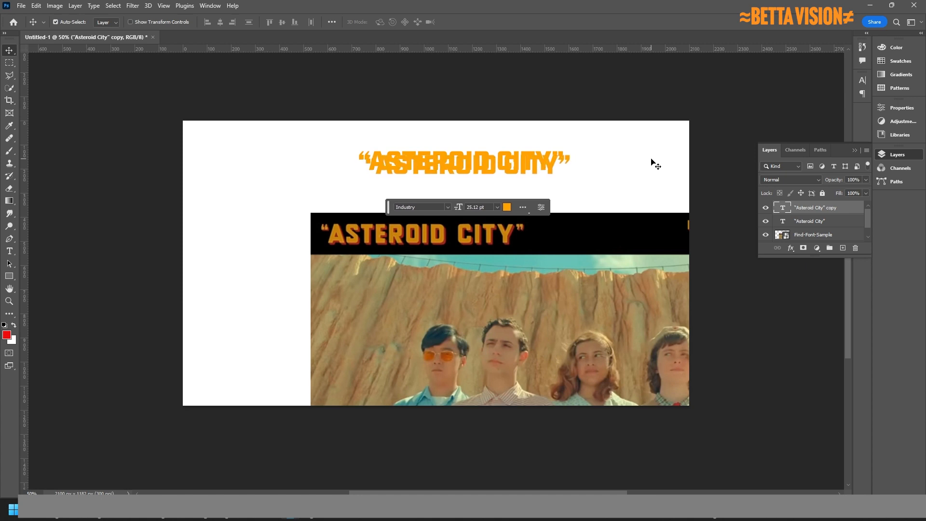
key(Left)
key(Left)
key(Left)
key(Left)
key(Left)
key(Left)
key(Left)
key(Left)
key(Left)
key(Left)
key(Left)
key(Left)
key(Left)
key(Left)
key(Left)
key(Left)
key(Left)
key(Left)
key(Left)
key(Left)
key(Left)
key(Left)
key(Left)
key(Left)
key(Left)
key(Left)
key(Left)
key(Left)
key(Left)
key(Left)
key(Left)
key(Left)
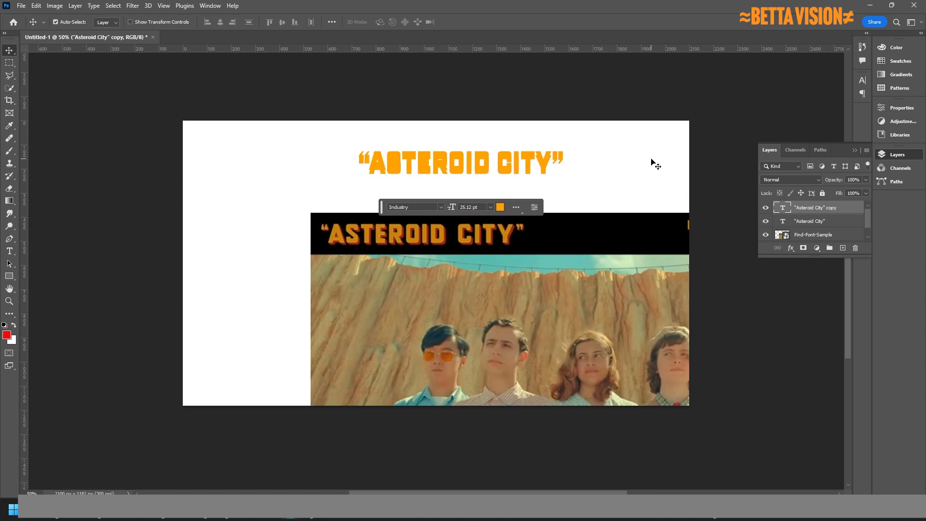
key(Up)
key(Up)
key(Up)
key(Up)
key(Up)
key(Up)
key(Up)
key(Up)
key(Up)
key(Up)
key(Up)
key(Up)
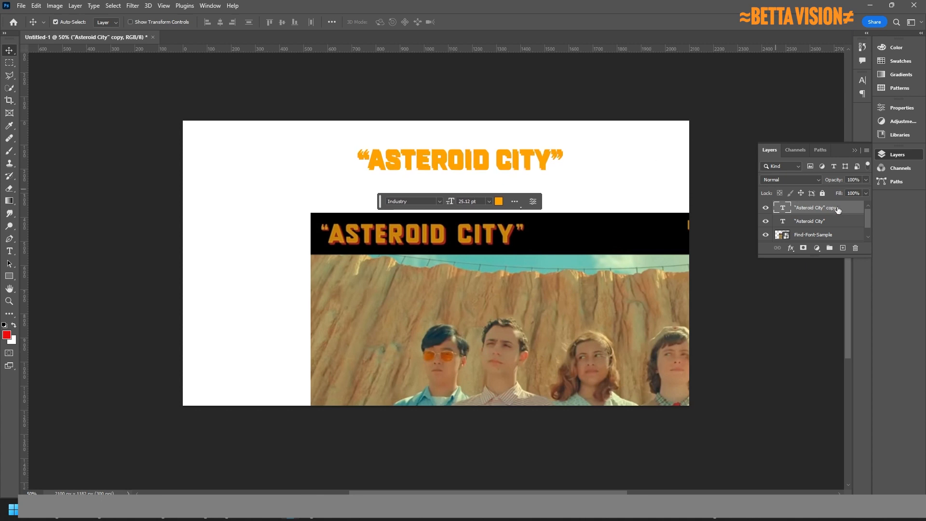
click(838, 223)
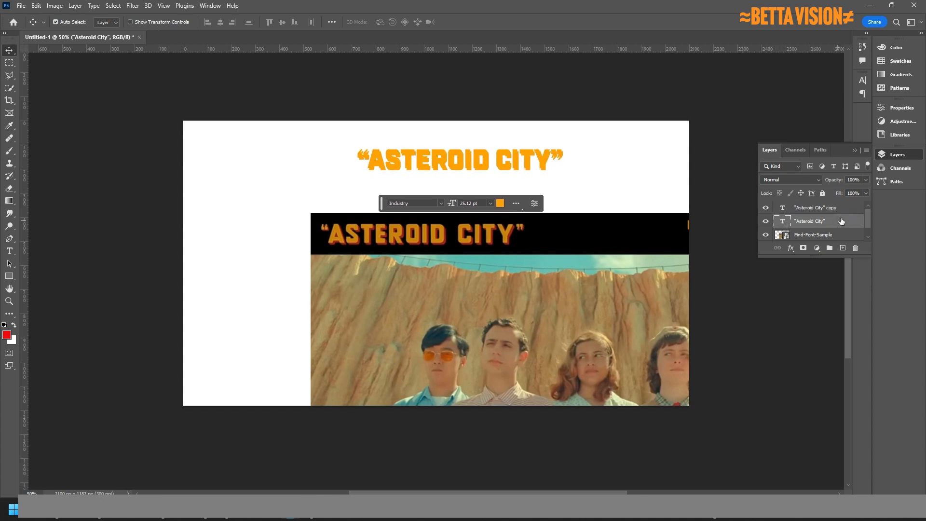
Try a red colour on the title text, then cancel to keep it orange.
double_click(475, 167)
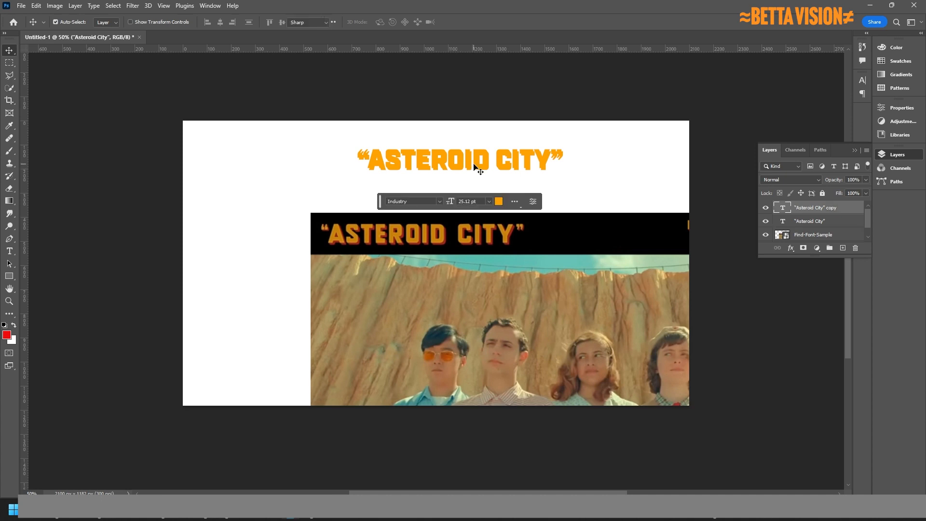
click(385, 23)
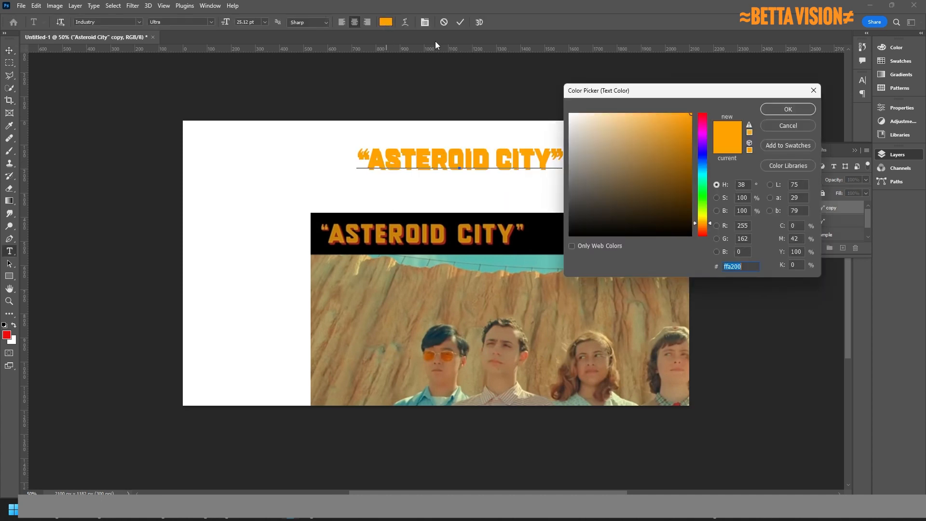
click(702, 116)
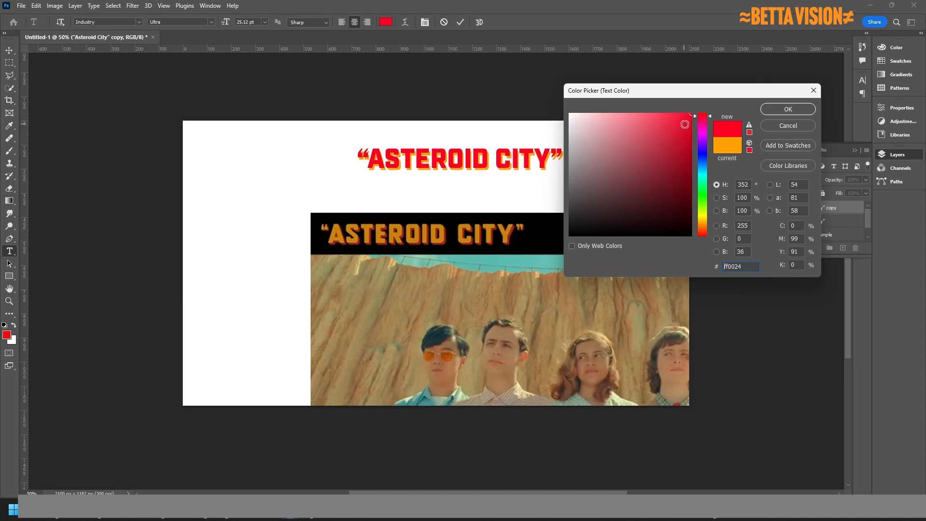
click(787, 124)
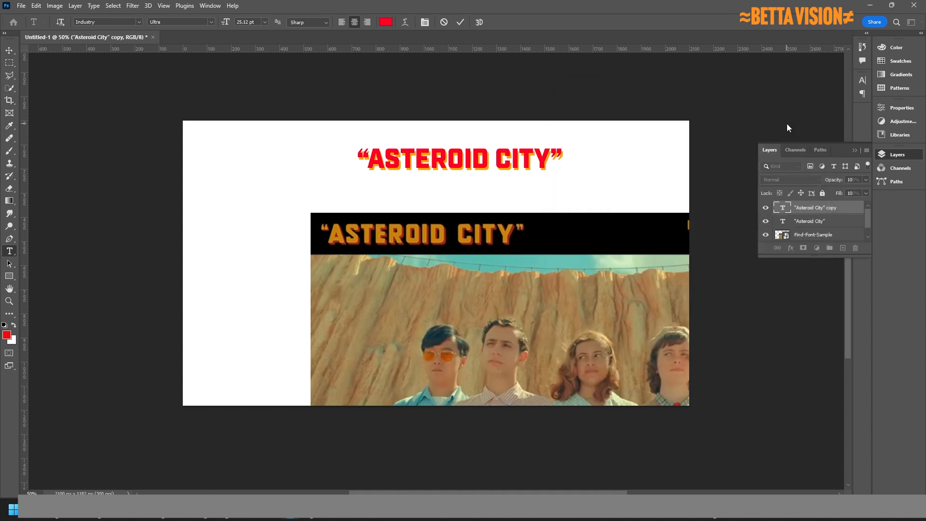
key(ctrl+Return)
key(v)
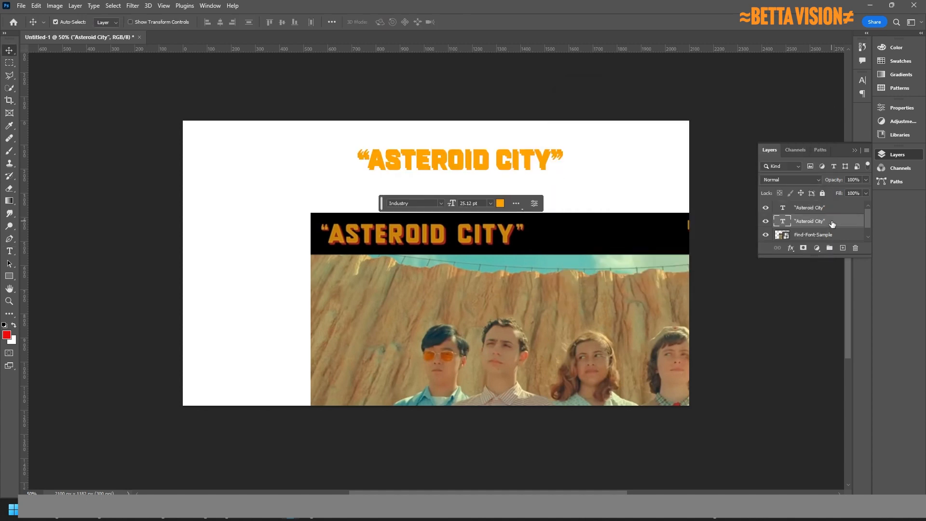
Lock the top orange title layer and select the lower title layer.
double_click(520, 156)
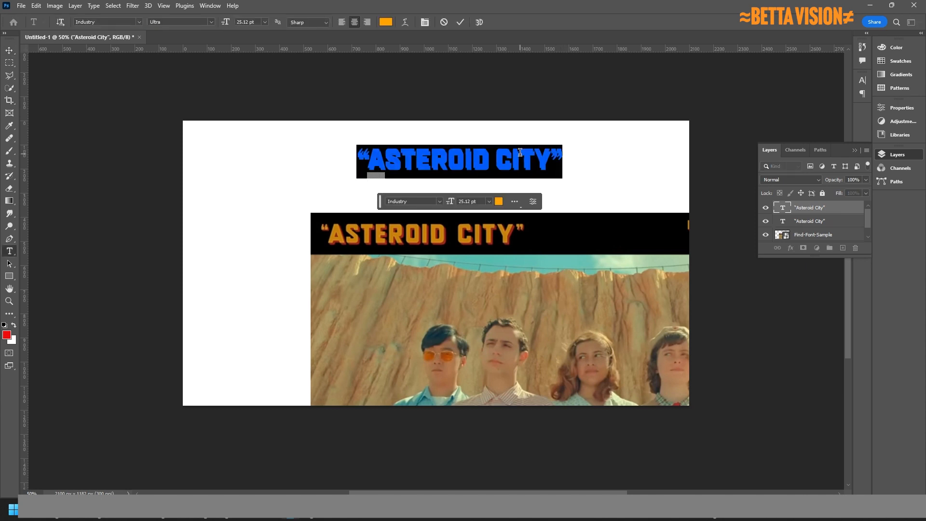
click(828, 225)
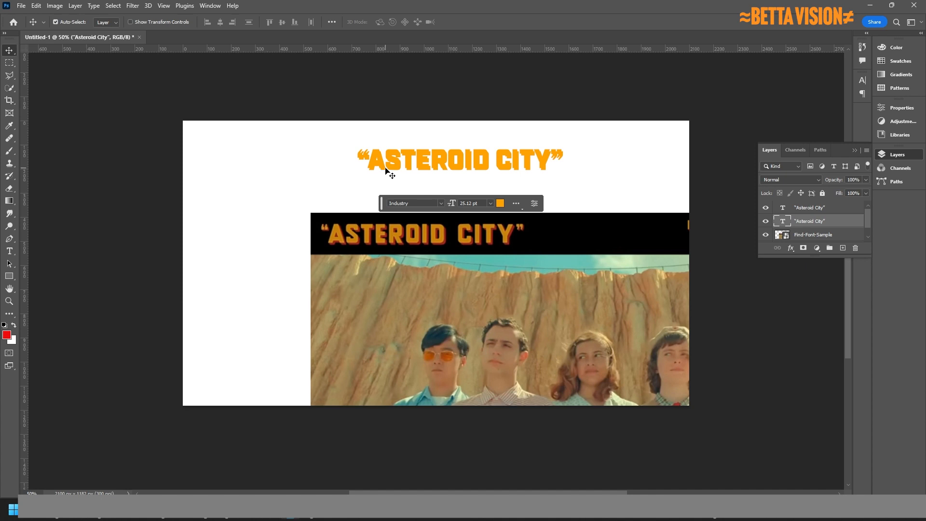
click(841, 208)
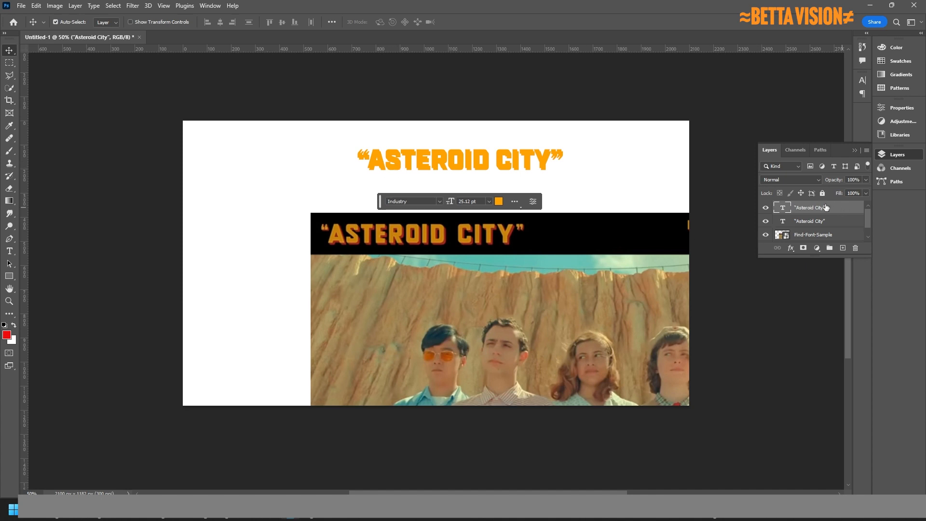
click(821, 194)
click(814, 224)
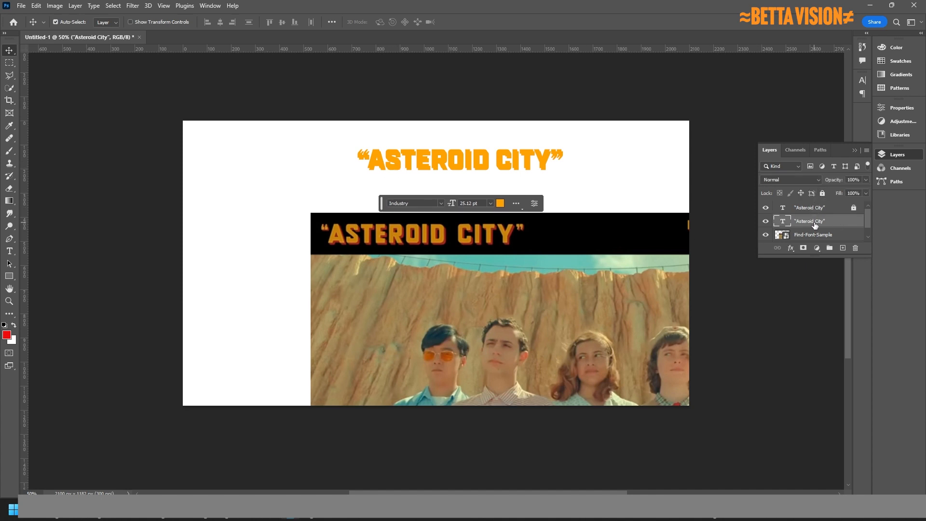
Recolour the lower title layer's text to pure red #ff0000.
double_click(445, 157)
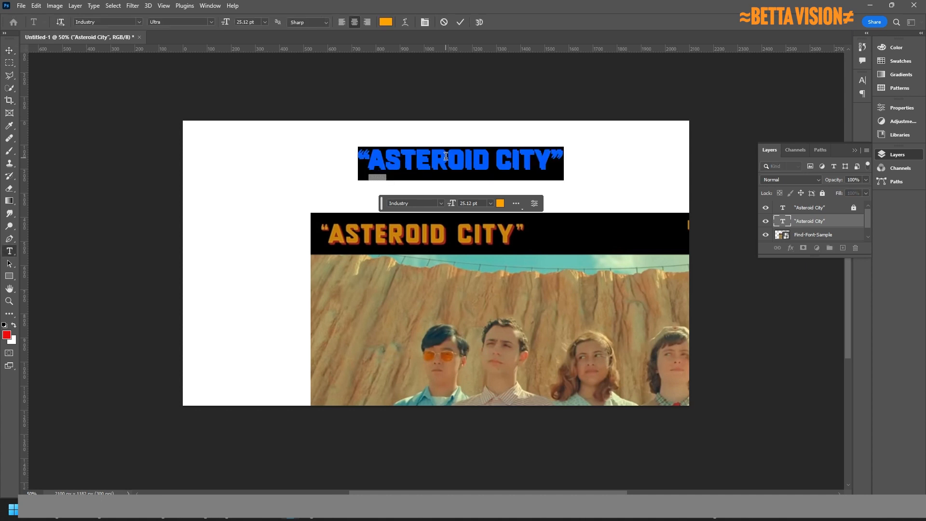
click(501, 204)
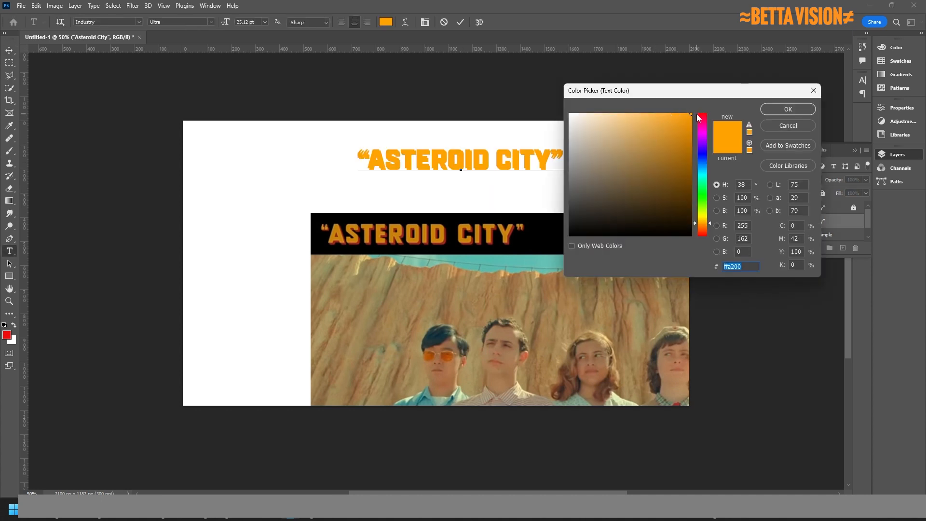
click(702, 115)
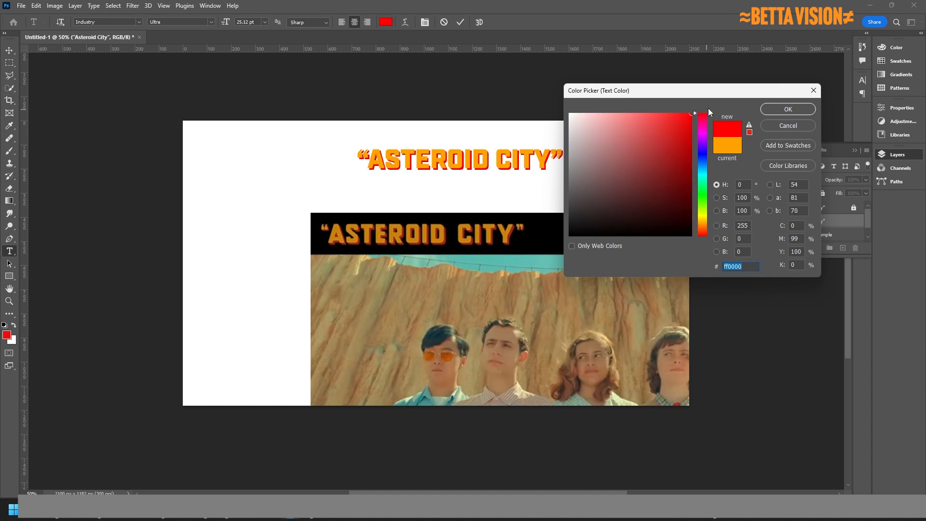
click(793, 108)
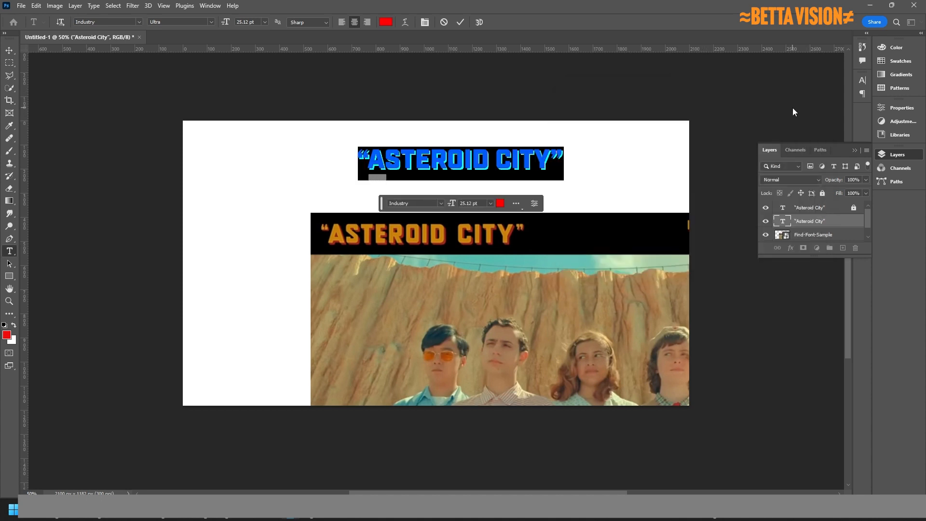
click(534, 163)
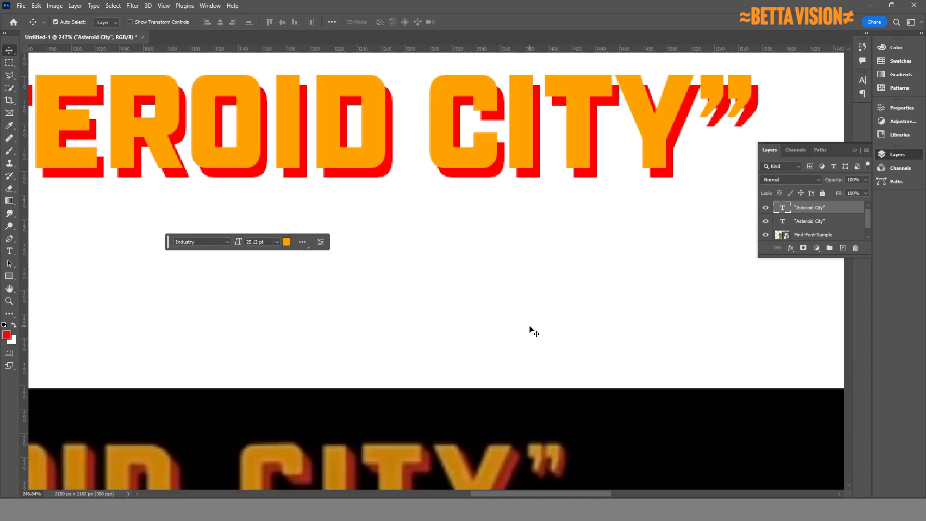
Close the floating Layers panel so the red drop shadow behind ASTEROID CITY is visible.
scroll(530, 330, down, 1)
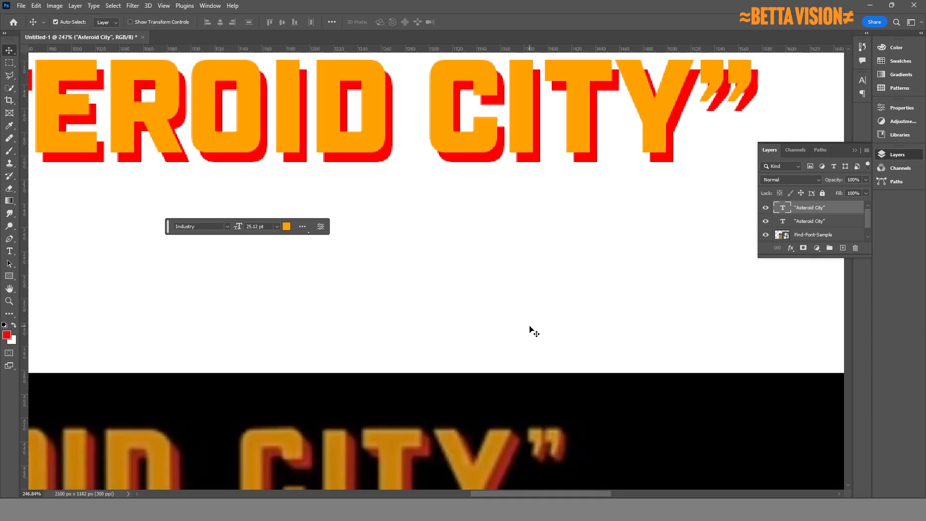
scroll(530, 330, down, 3)
scroll(530, 330, up, 6)
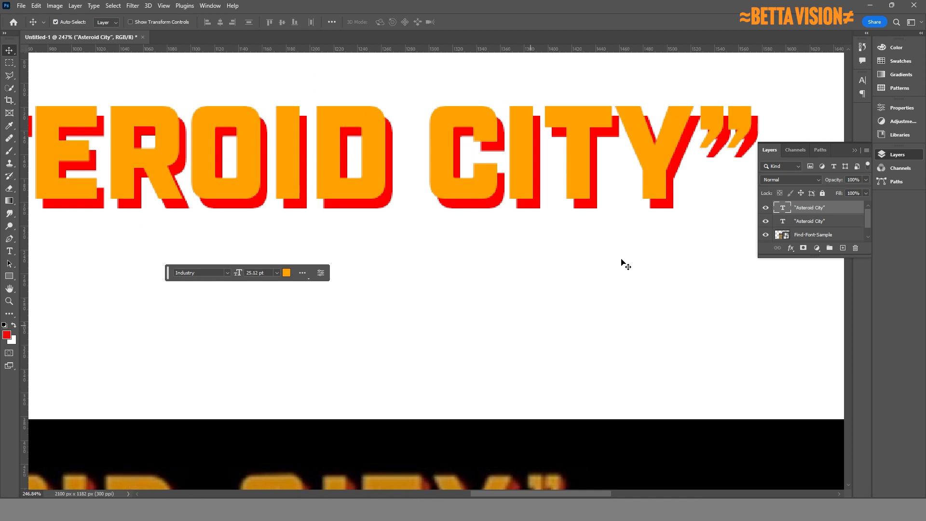
click(853, 150)
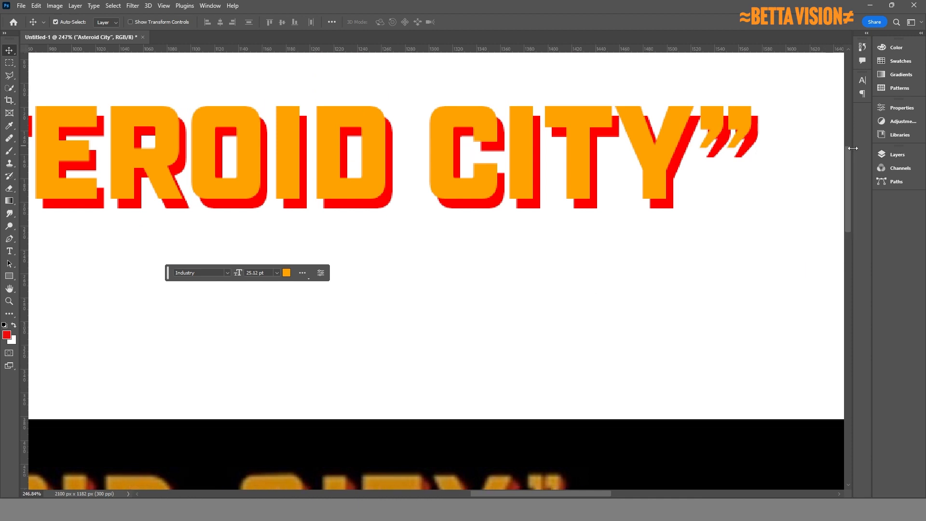
scroll(393, 253, down, 6)
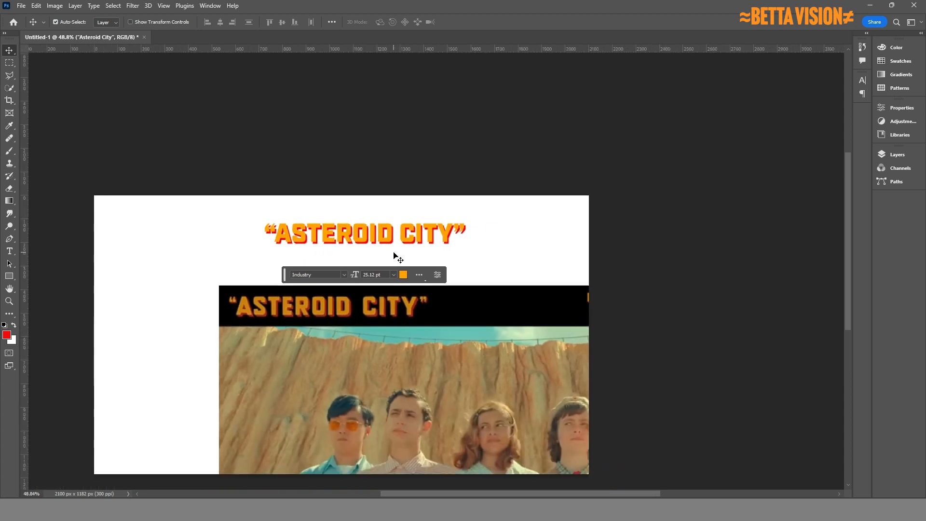
scroll(262, 249, up, 2)
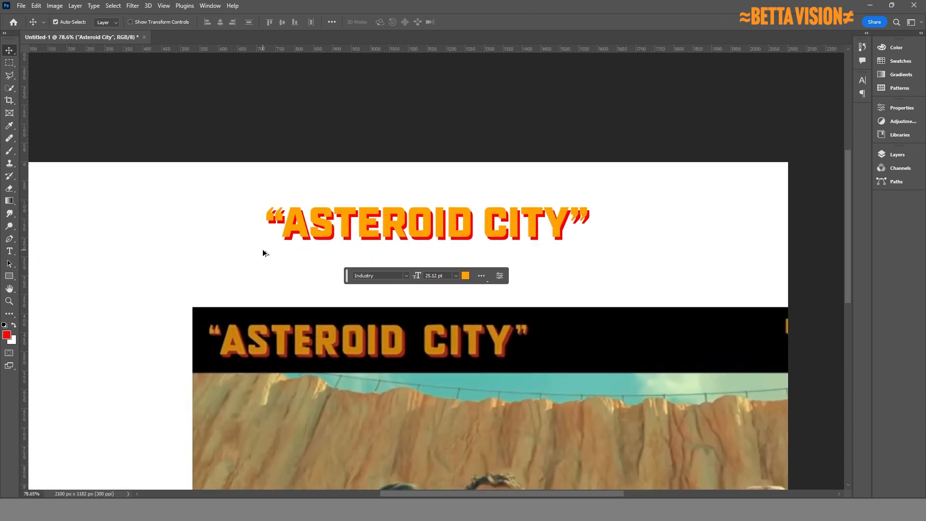
scroll(262, 249, up, 1)
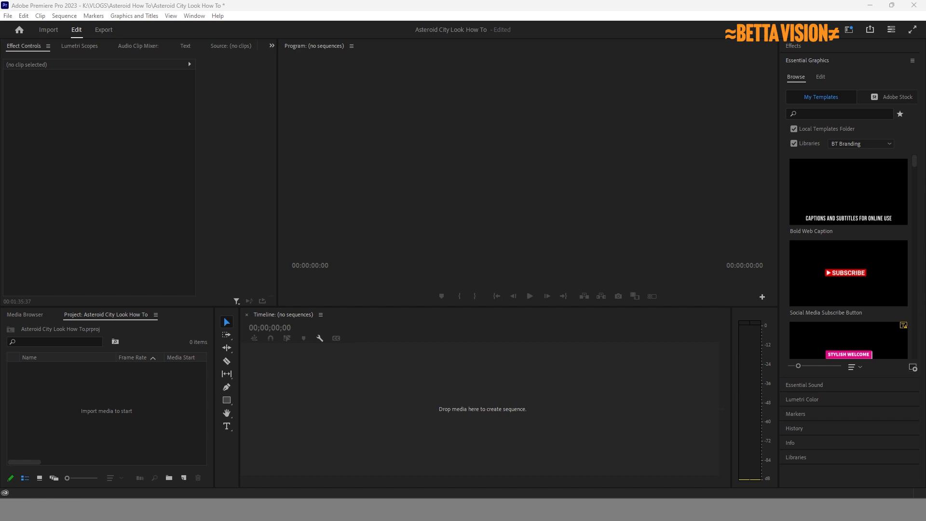
Drop the parking-lot MP4 into the timeline to create 'Asteroid Parking Lot_1' and scrub through it.
drag(749, 418, 268, 428)
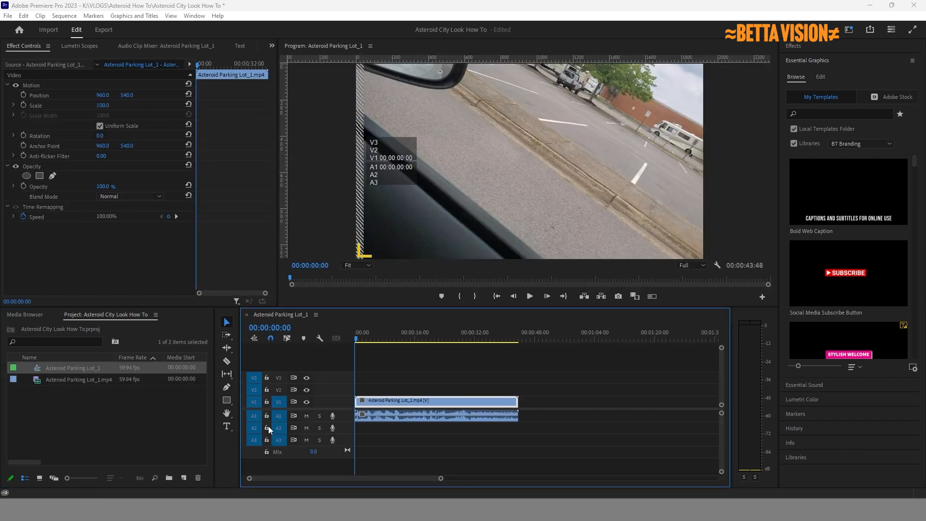
click(357, 338)
drag(358, 338, 351, 386)
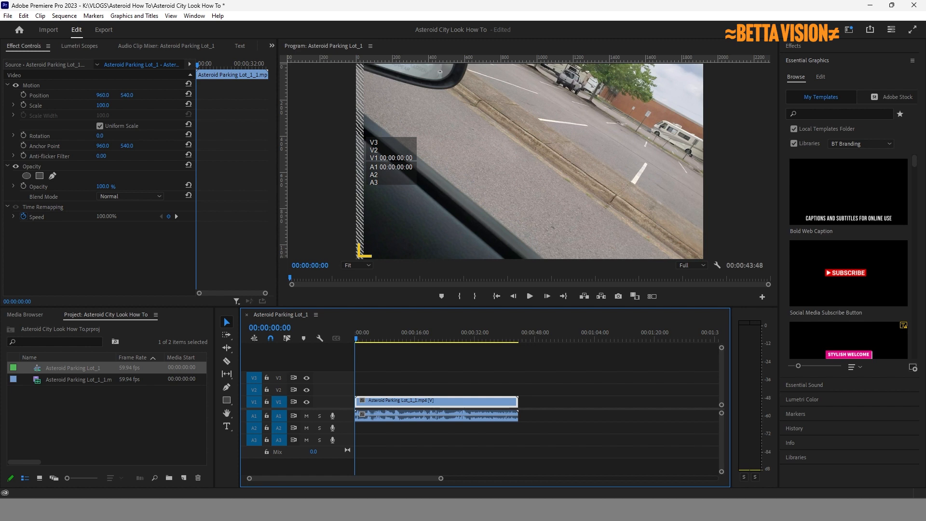
drag(484, 384, 252, 221)
right_click(70, 445)
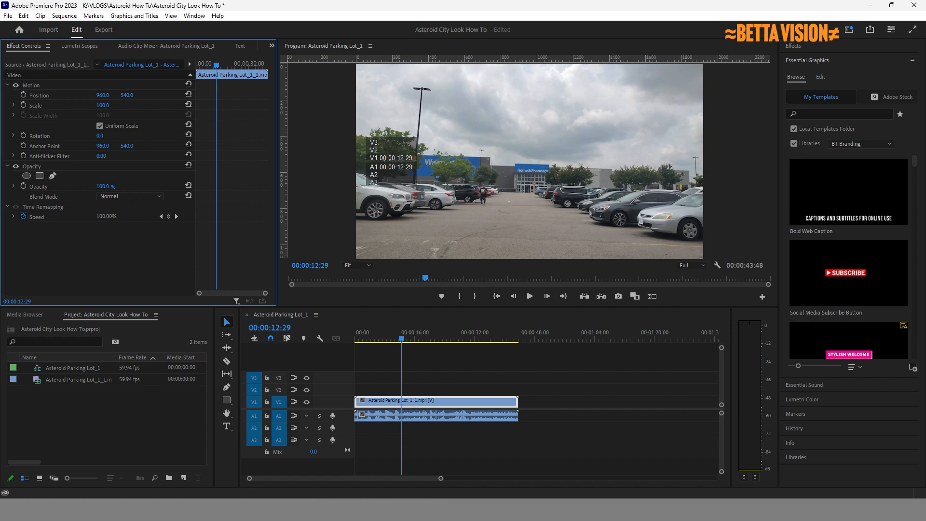
Import Asteroid How Too_1_1.jpg onto V2, scaled to 48.4 at the frame's lower right.
drag(721, 360, 142, 432)
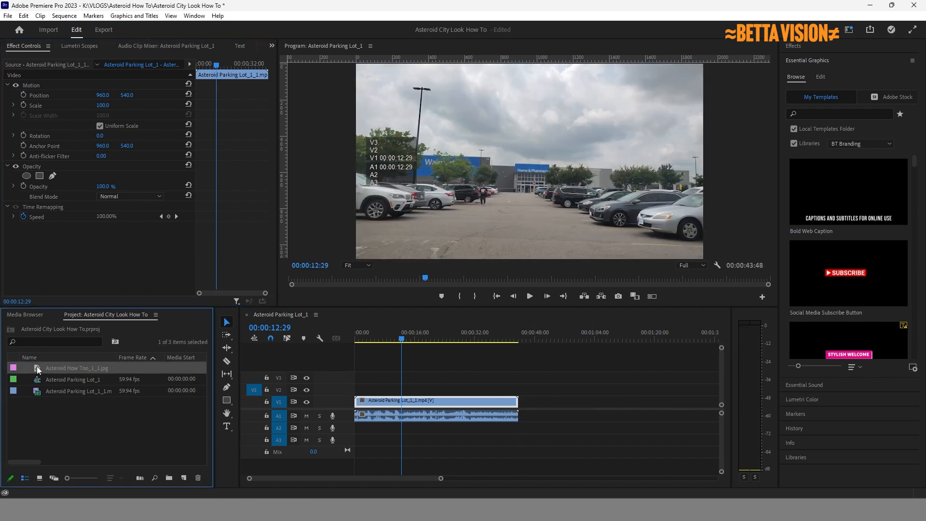
drag(39, 370, 405, 389)
click(501, 158)
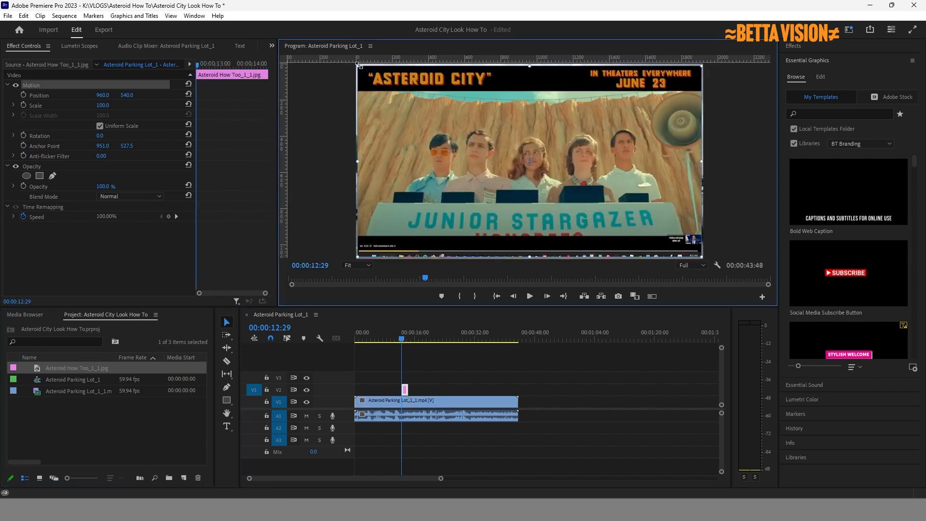
drag(358, 64, 448, 116)
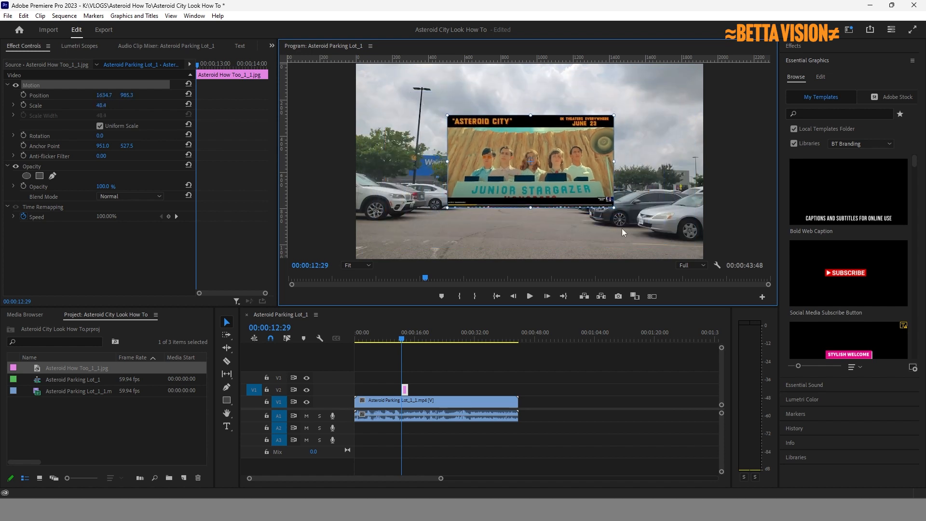
mouse_move(622, 229)
mouse_down()
mouse_move(617, 207)
mouse_move(614, 213)
mouse_up()
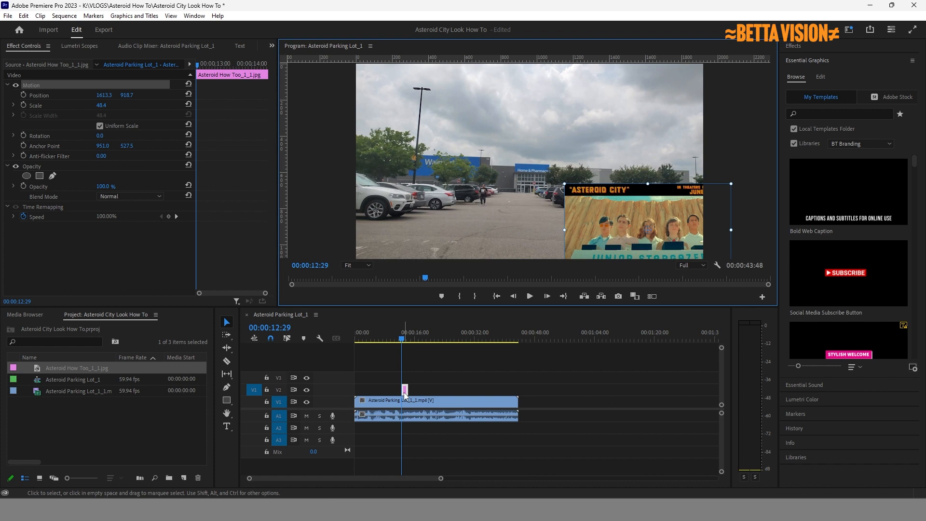
Move the JPG clip from V2 up to V3, a few seconds later, and expand the Effects panel.
drag(405, 395, 437, 378)
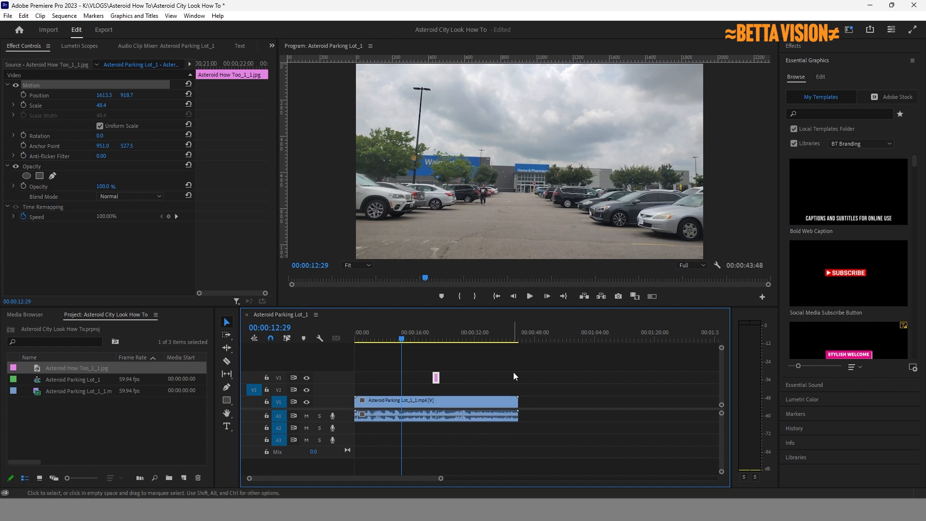
click(495, 401)
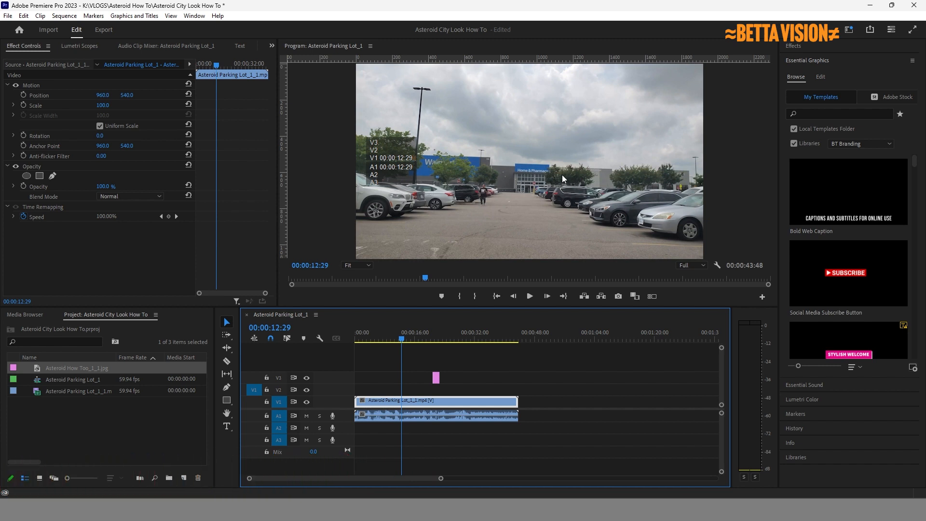
click(793, 46)
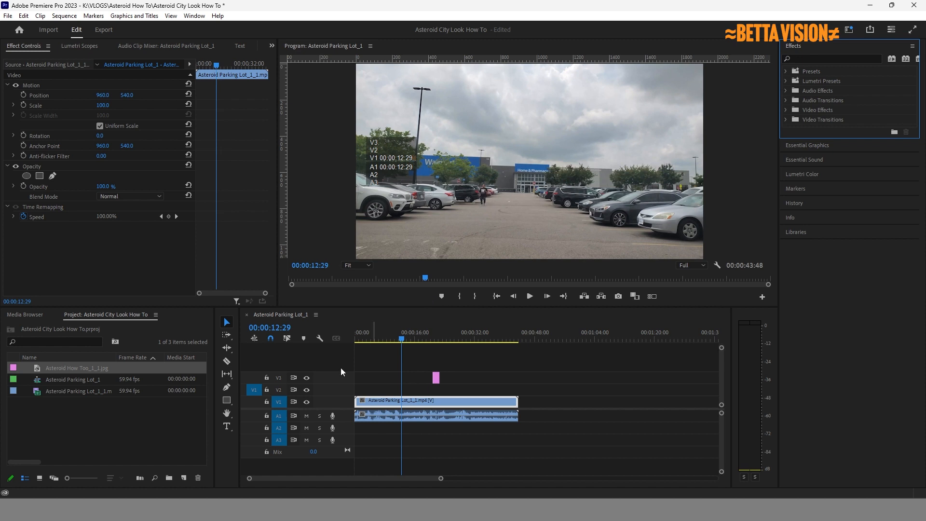
Create a new 1920×1080 colour matte coloured orange (FFAE00).
click(184, 478)
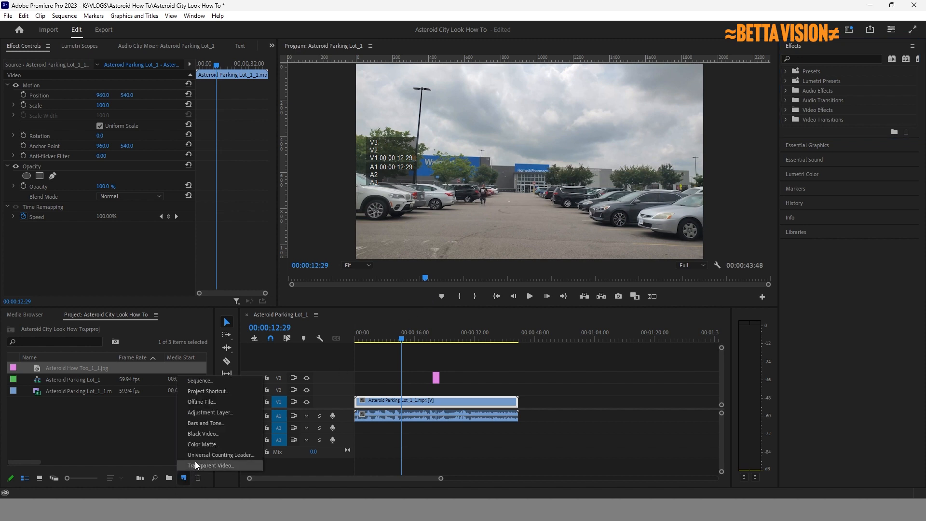
click(202, 446)
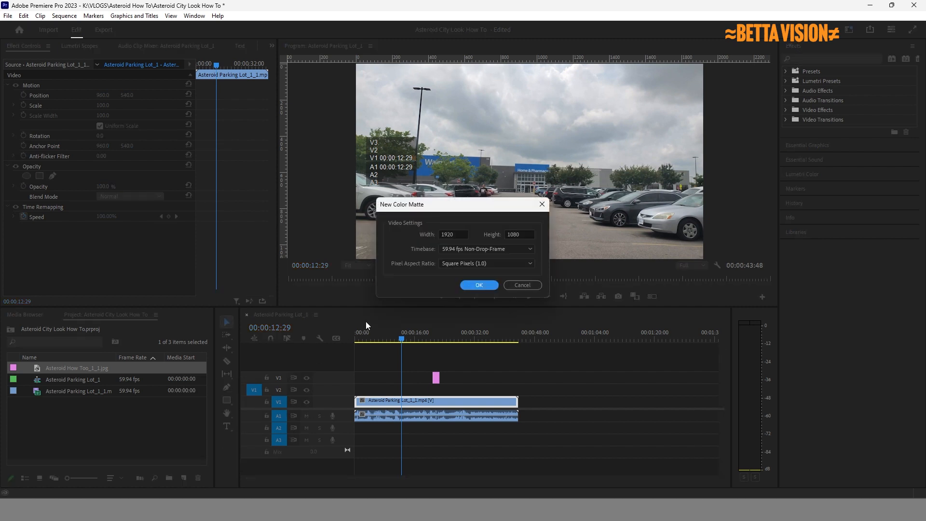
click(476, 285)
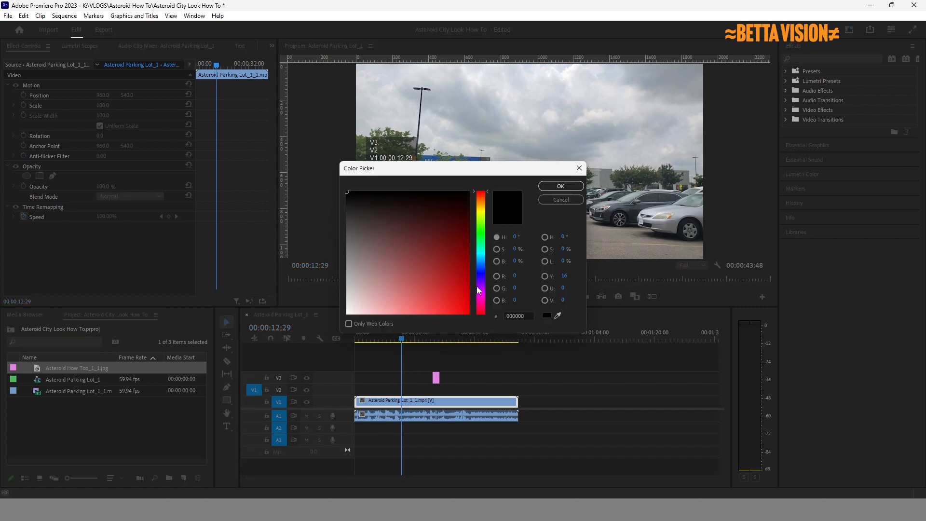
click(483, 203)
drag(447, 256, 488, 332)
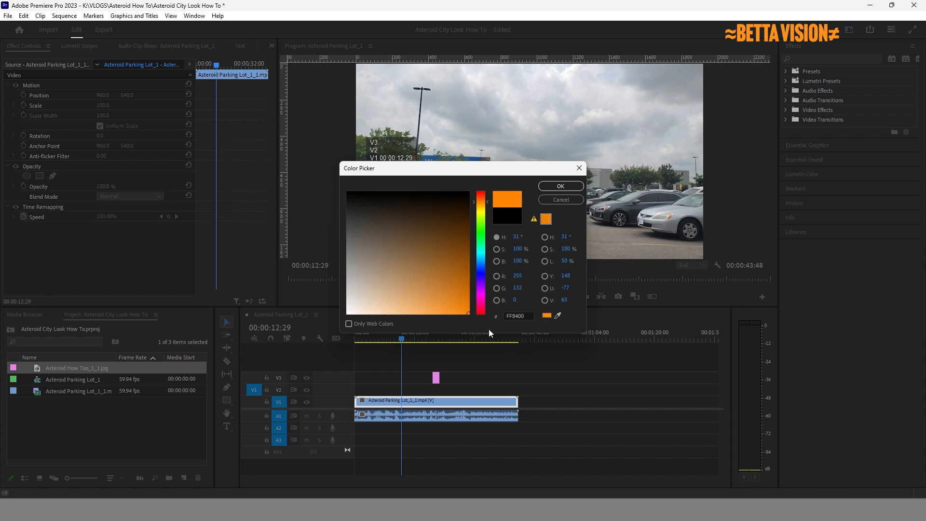
drag(488, 202, 488, 205)
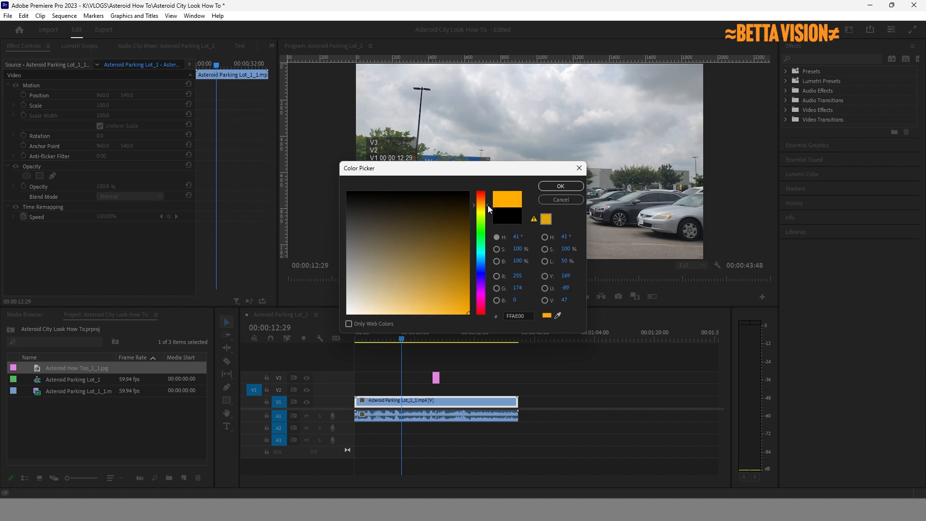
click(551, 186)
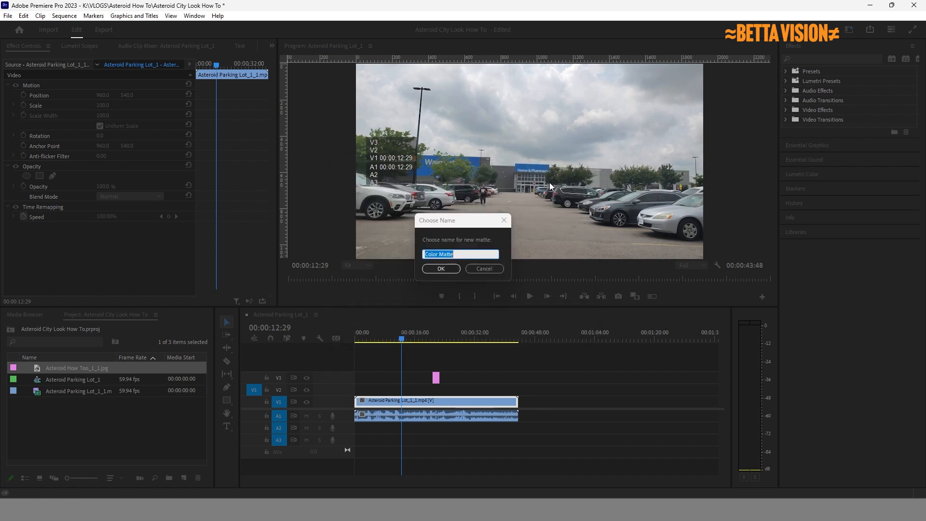
Name the new matte 'Orange Color Matte'.
click(424, 254)
text(Orange)
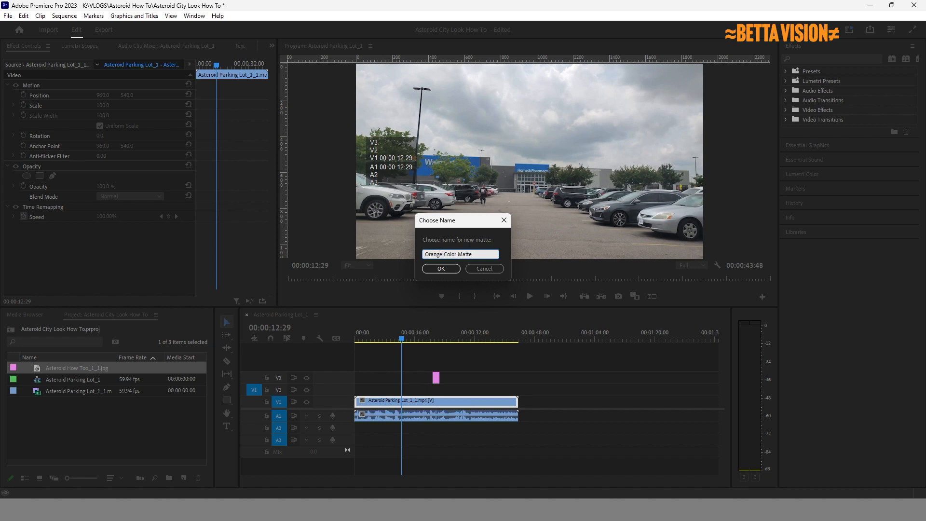
click(441, 267)
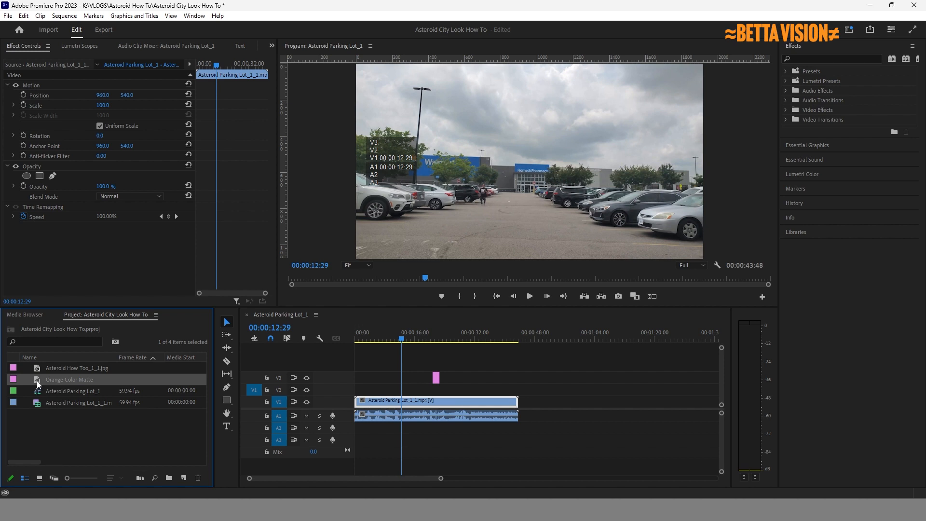
Lay the Orange Color Matte across the footage's full length on V2 and set the parking-lot clip to Overlay.
drag(37, 380, 453, 392)
drag(475, 391, 515, 391)
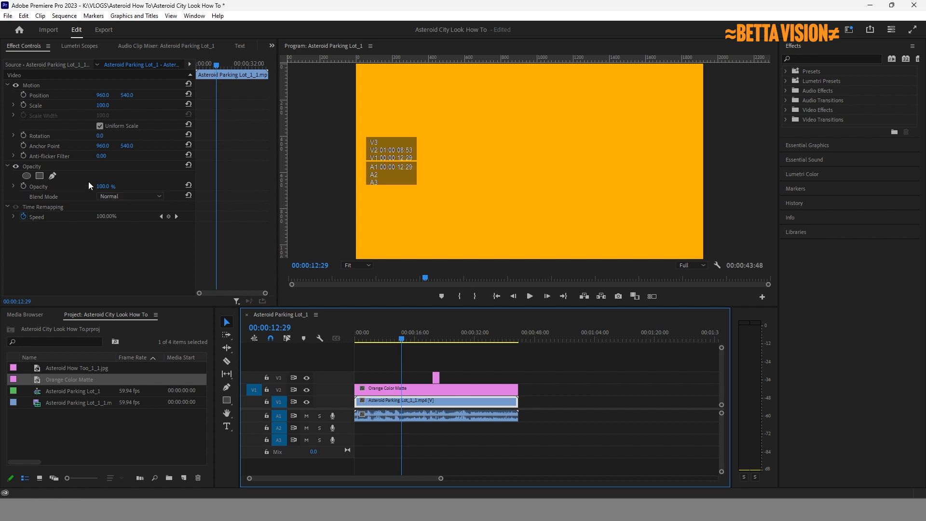
click(19, 45)
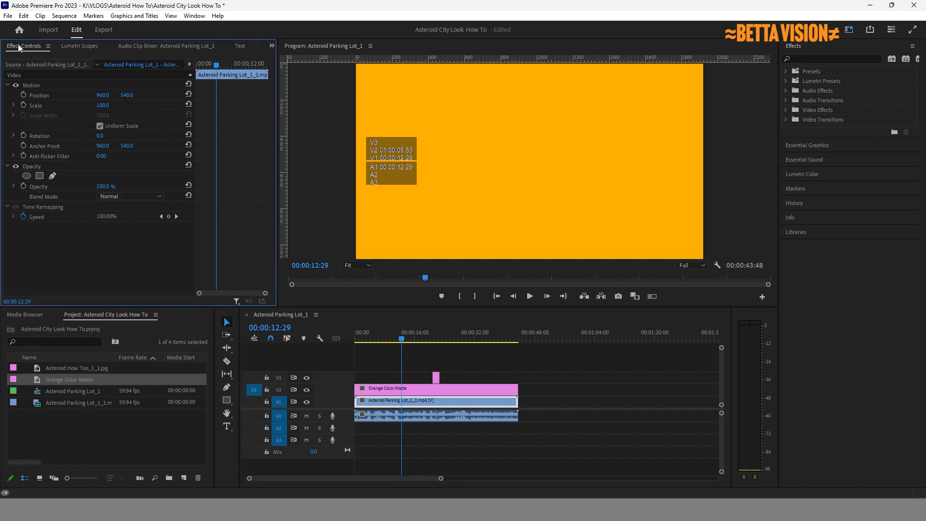
click(158, 196)
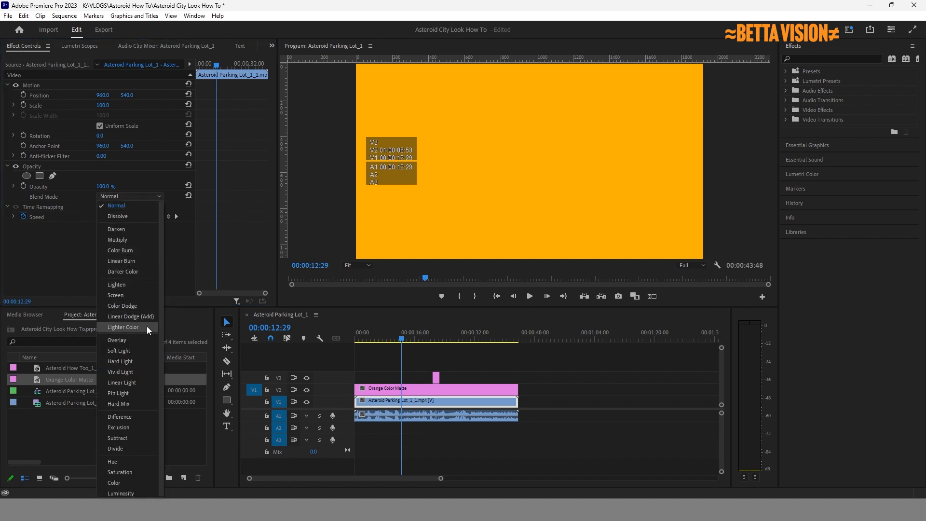
click(146, 343)
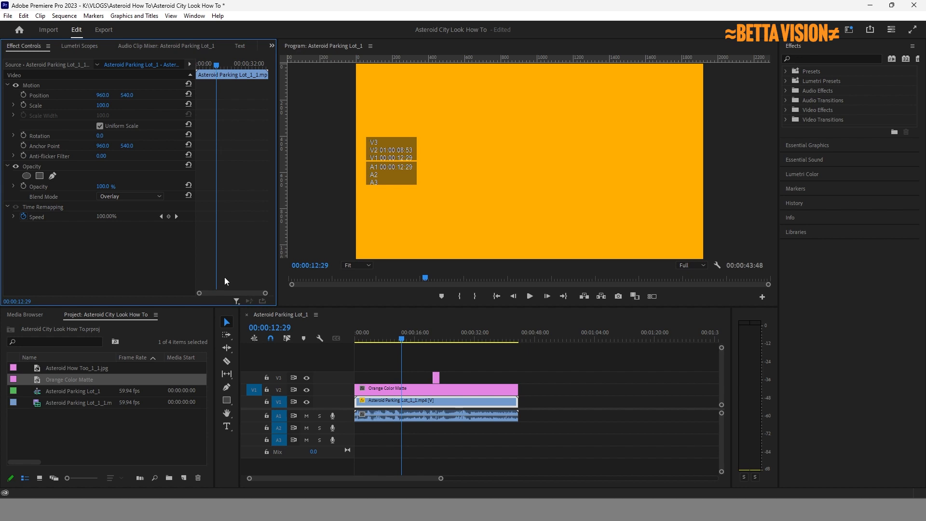
Set the Orange Color Matte to Overlay blending and move the V3 image clip to the playhead.
click(385, 389)
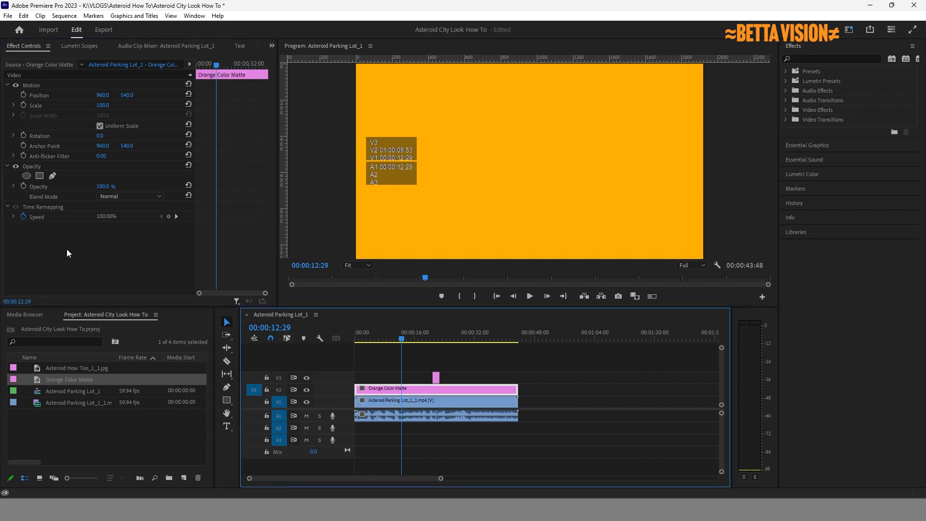
click(132, 198)
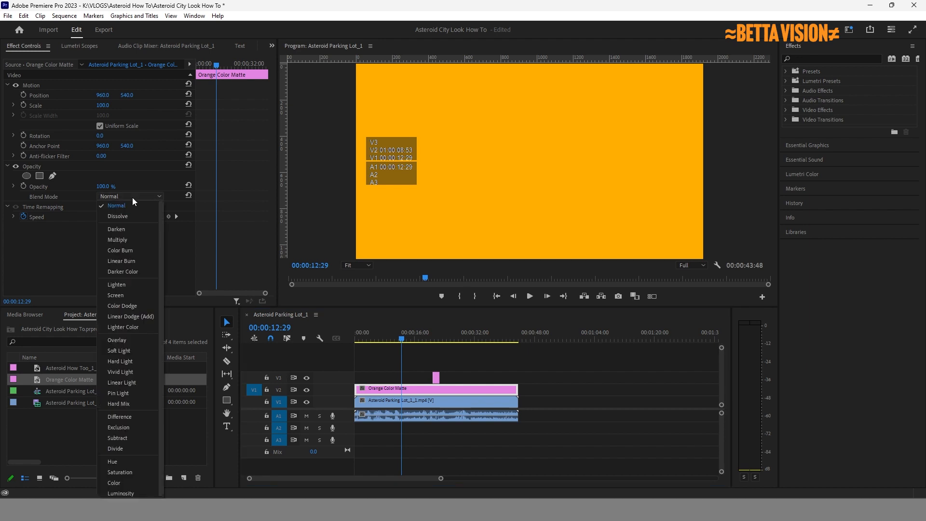
click(138, 340)
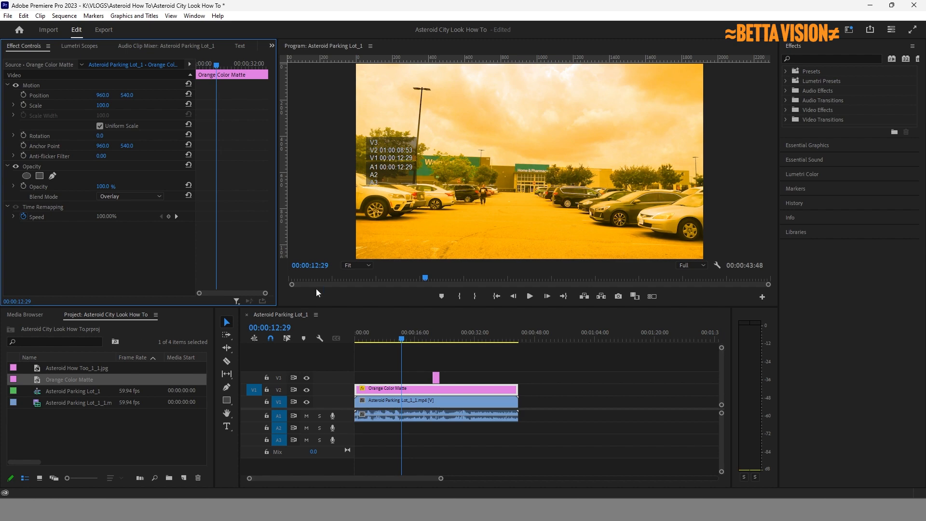
drag(435, 377, 405, 377)
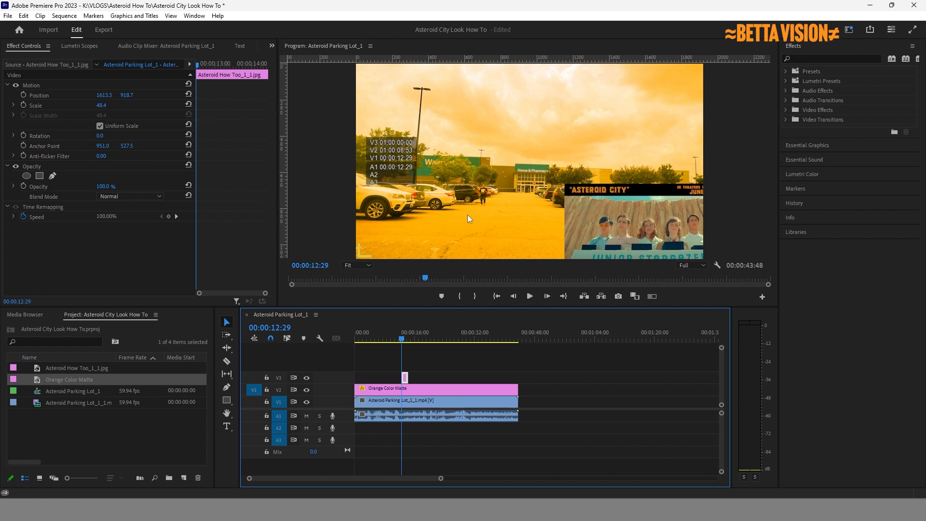
Compare Soft Light against Overlay on the matte, leaving it on Overlay.
click(444, 389)
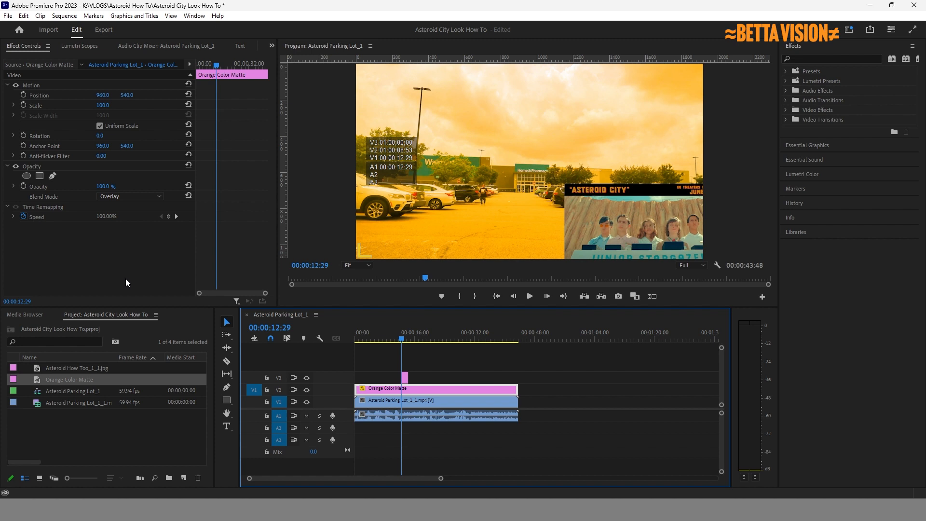
click(160, 196)
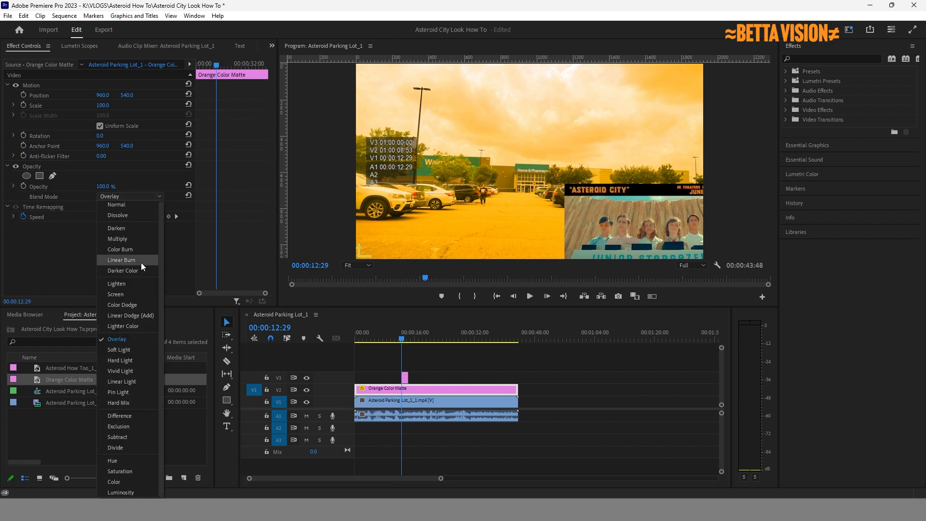
click(123, 340)
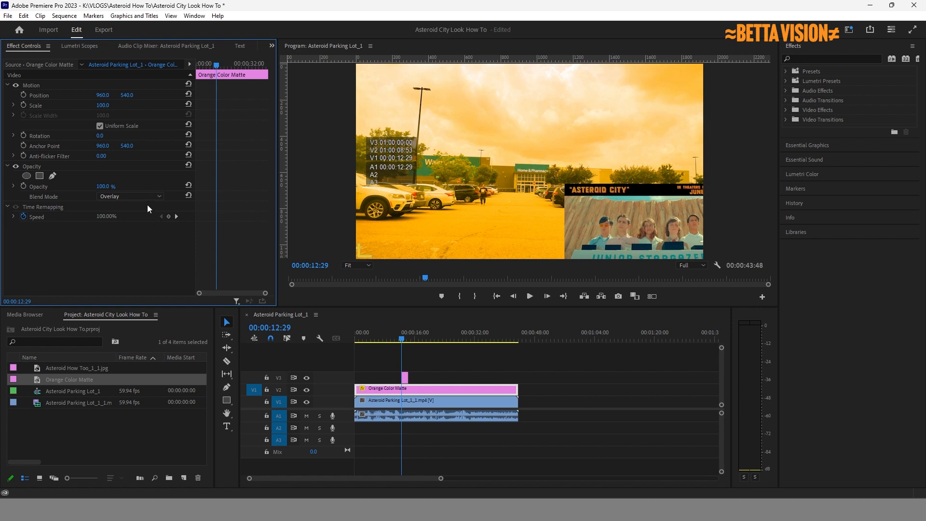
click(145, 196)
click(139, 344)
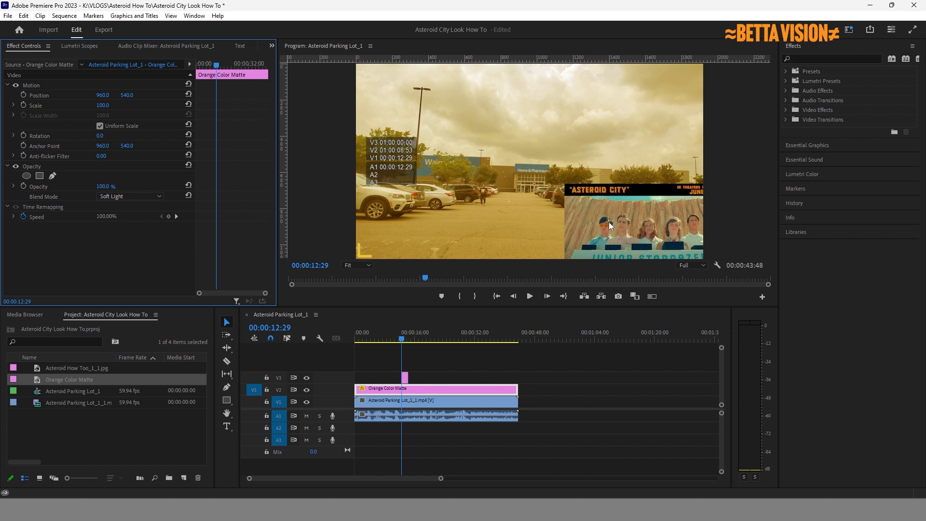
click(139, 197)
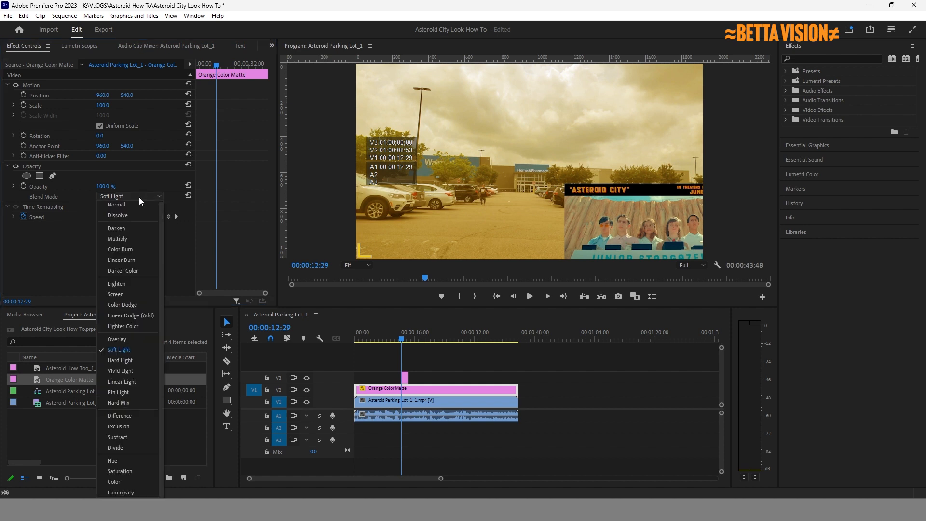
click(127, 339)
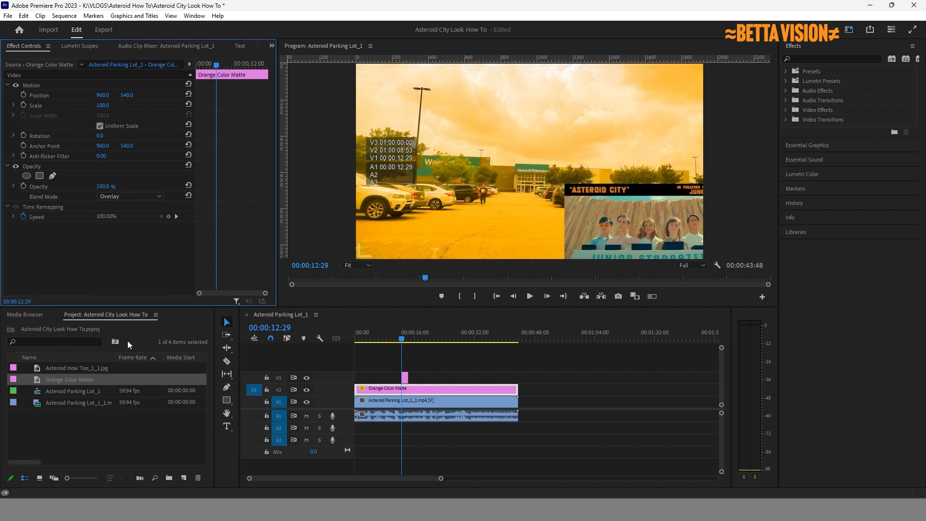
click(478, 390)
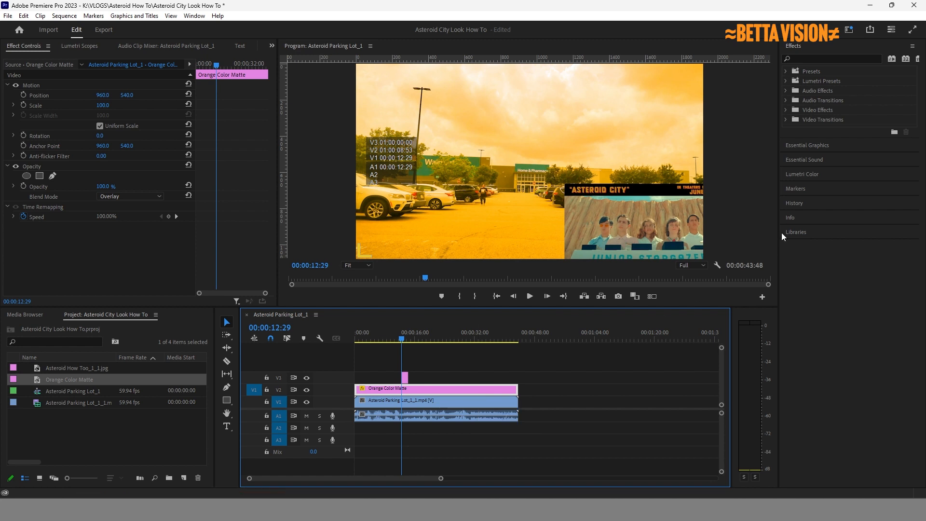
Open Lumetri Color and lower the Orange Color Matte's opacity to 62%.
click(821, 174)
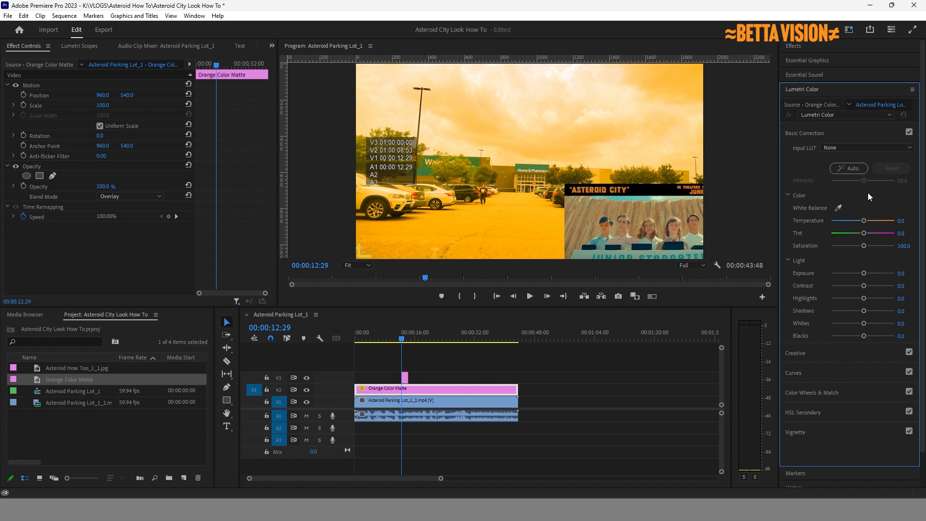
click(128, 244)
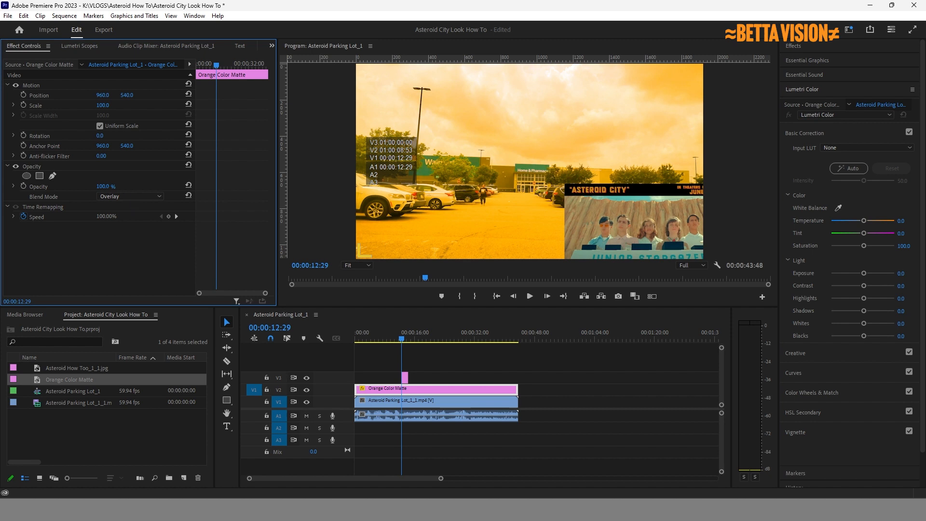
drag(103, 186, 80, 187)
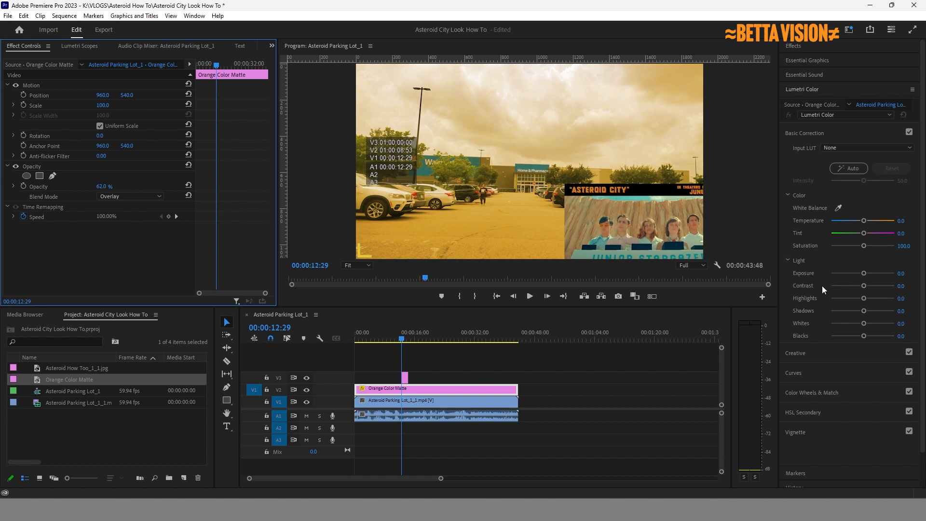
click(497, 400)
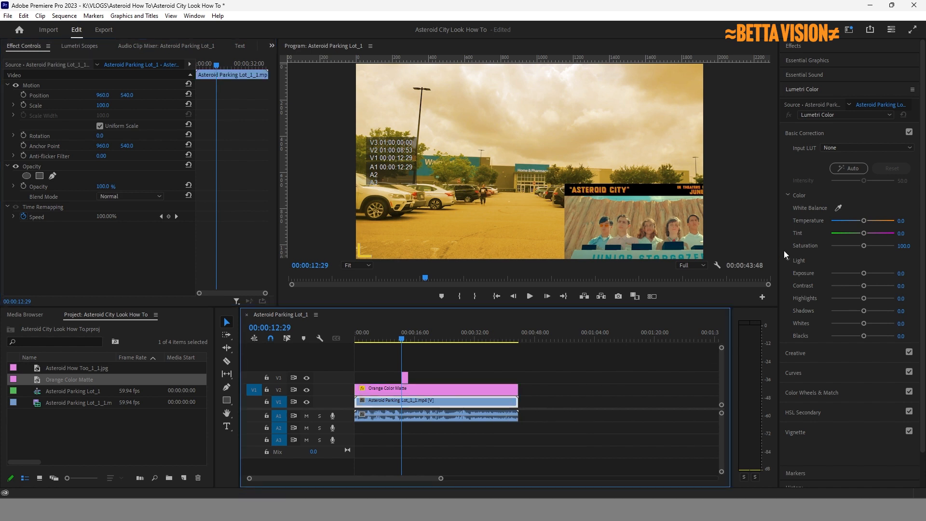
Set the parking-lot clip's Lumetri Exposure to 1.1 and Temperature to 21.2.
drag(863, 272, 869, 274)
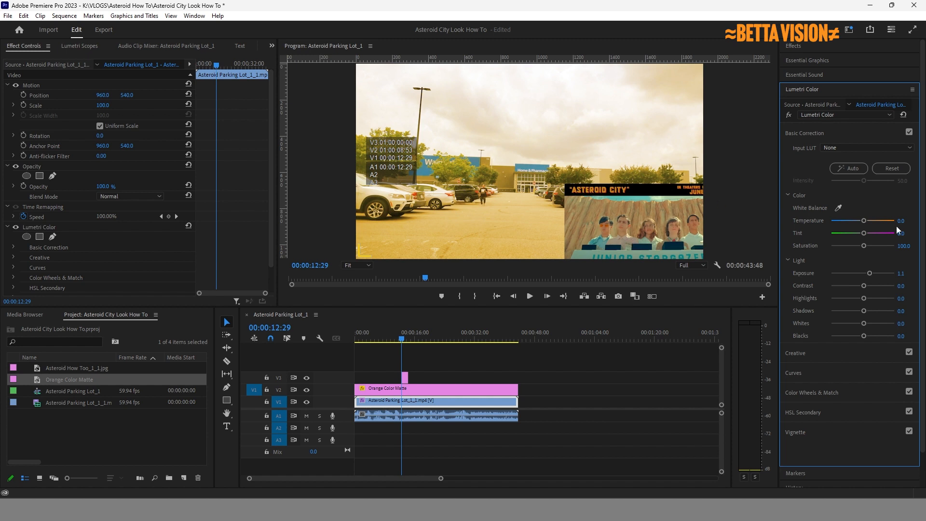
drag(866, 220, 870, 220)
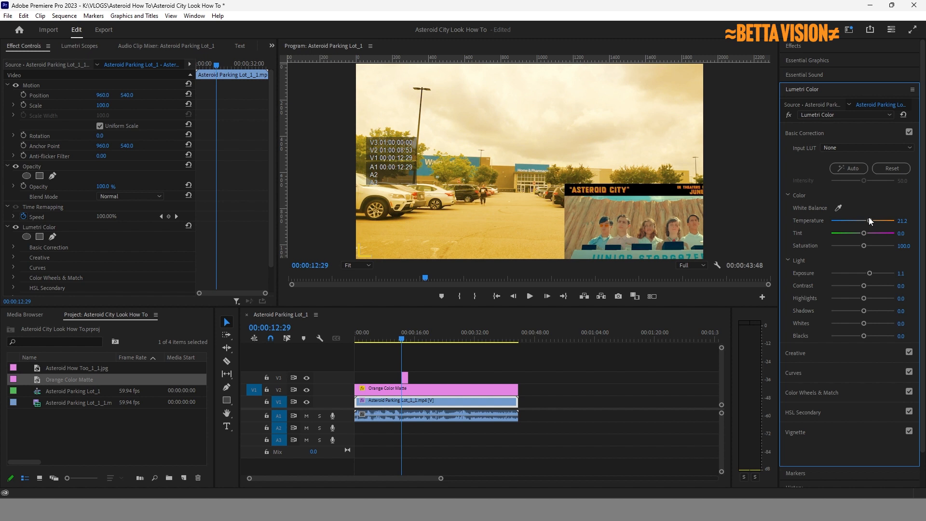
click(649, 207)
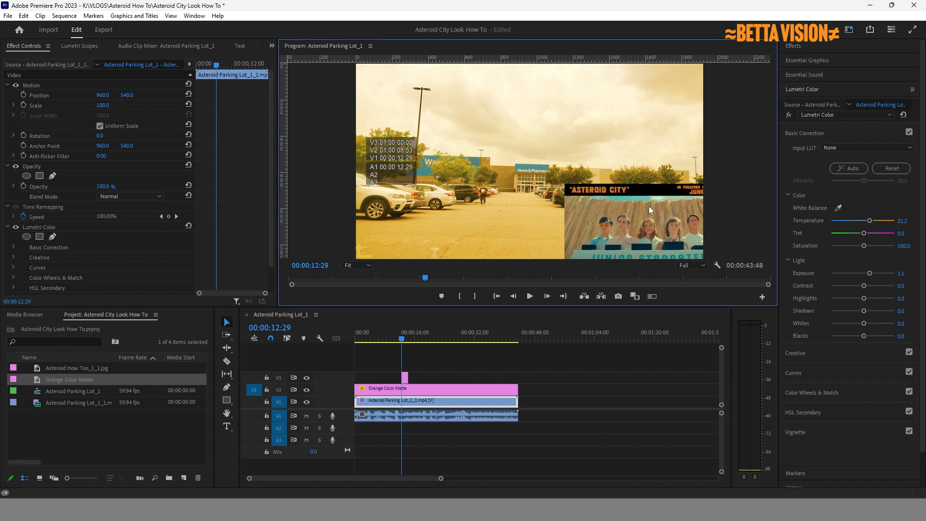
click(404, 376)
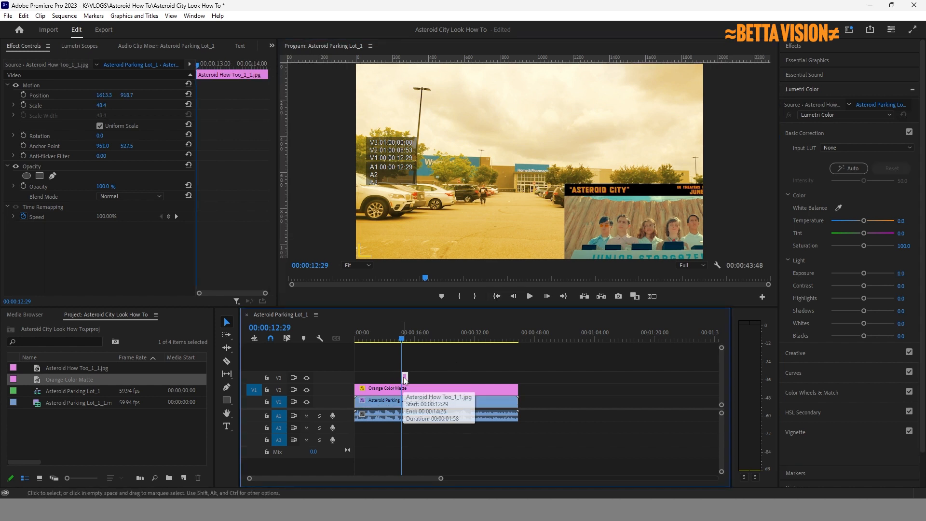
Delete the reference image from V3, save the project, and scrub back to 00:00:09:47.
key(Delete)
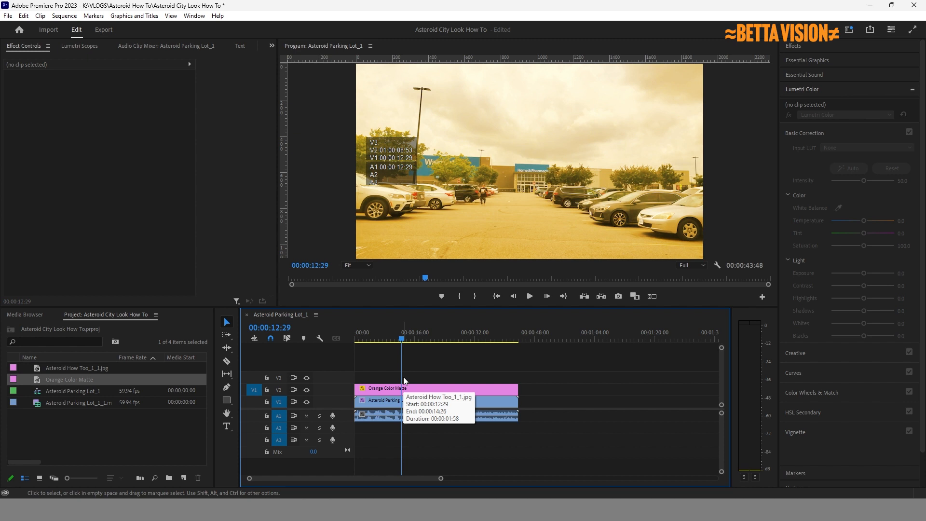
key(ctrl+s)
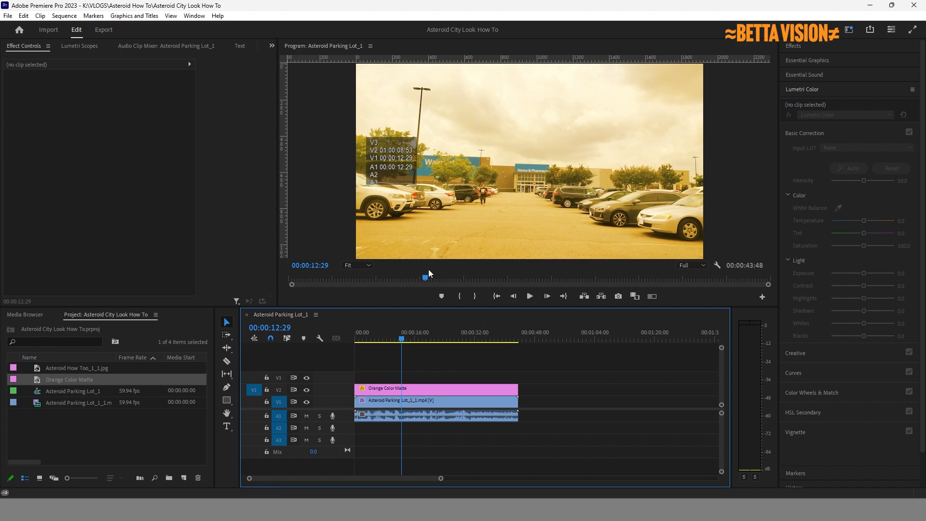
drag(395, 338, 365, 359)
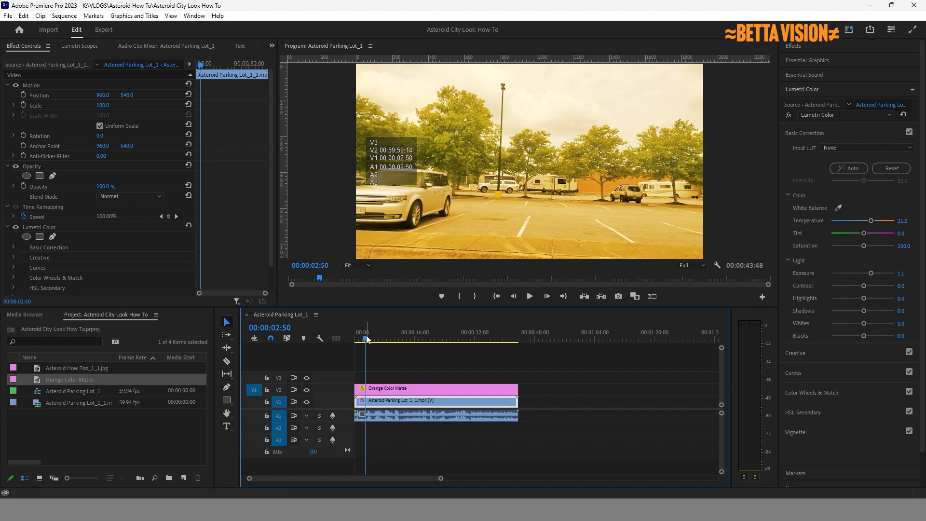
drag(365, 339, 409, 339)
drag(402, 340, 392, 342)
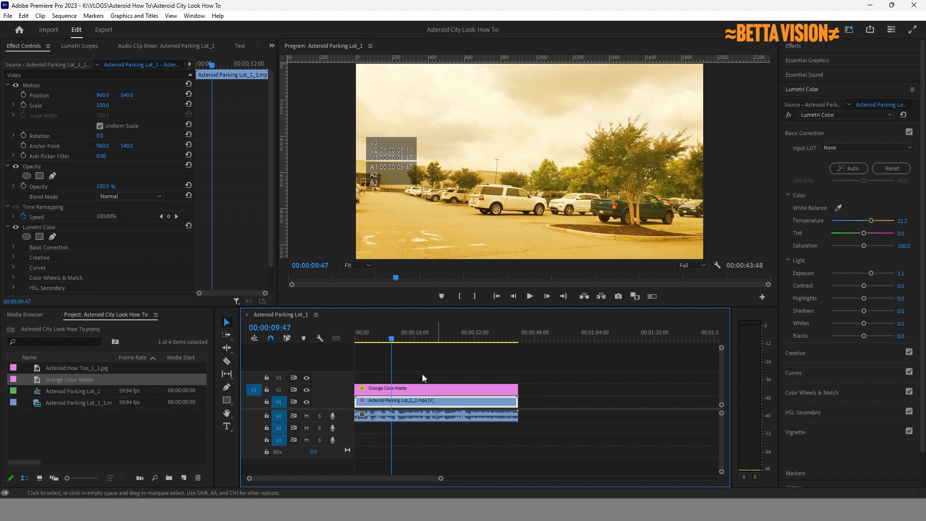
Lock tracks V1, V2 and A1, and mute A1.
click(267, 389)
click(267, 401)
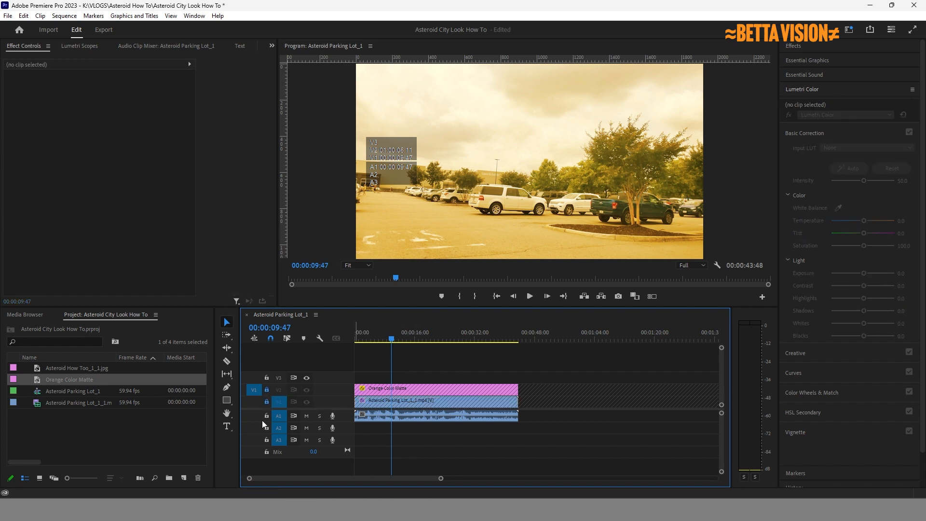
click(267, 416)
click(267, 416)
click(306, 418)
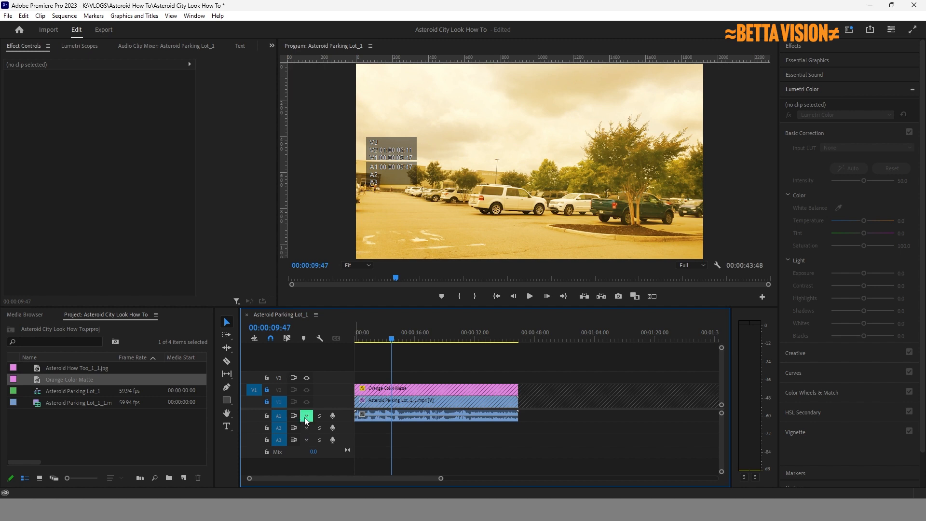
click(268, 416)
Add the text "ASTEROID CITY" near the top of the frame with the Type tool.
click(230, 427)
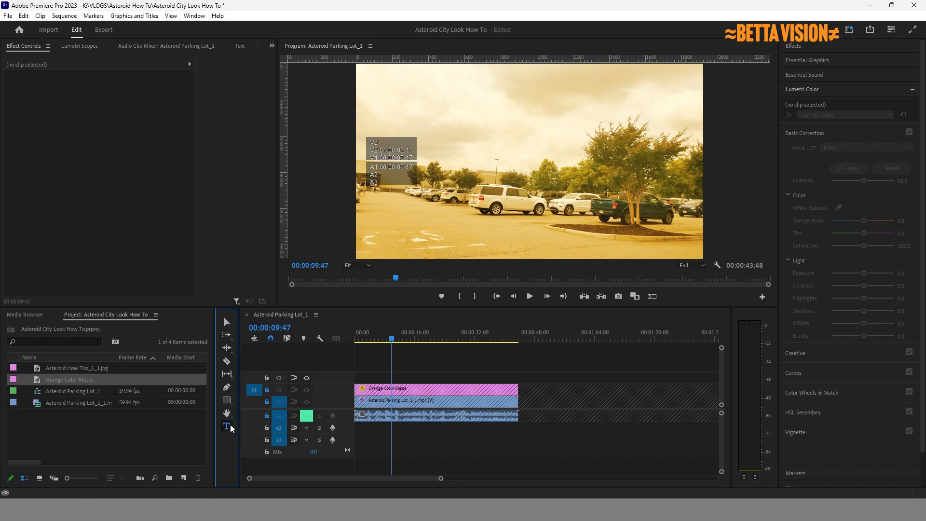
click(433, 97)
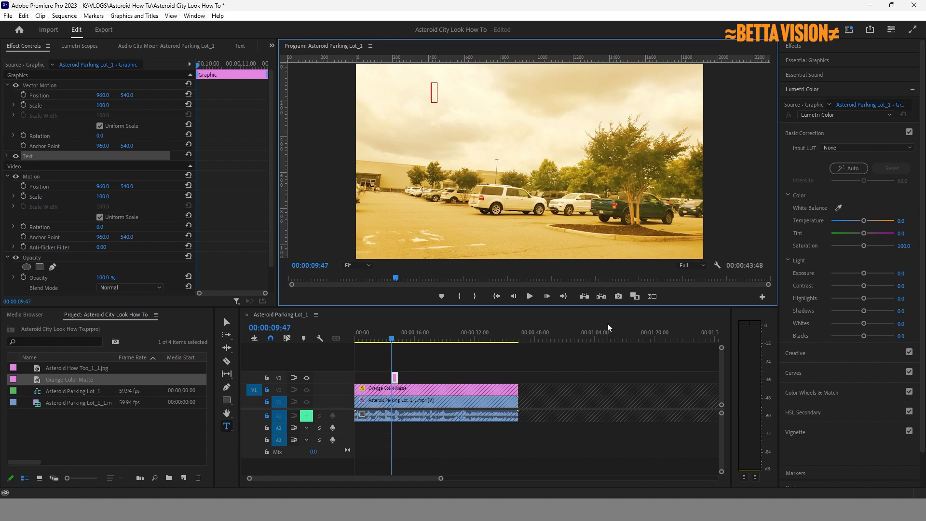
text(")
text(ASTEROID)
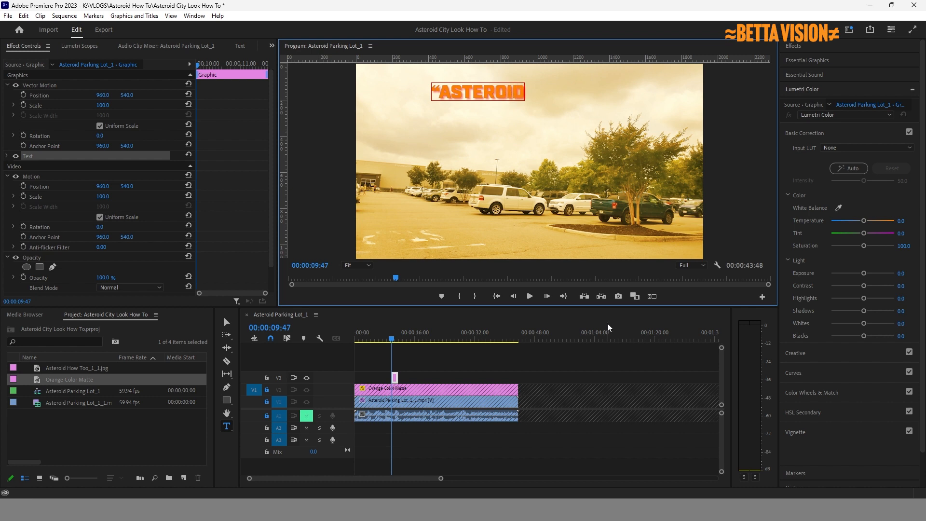
text( CIT)
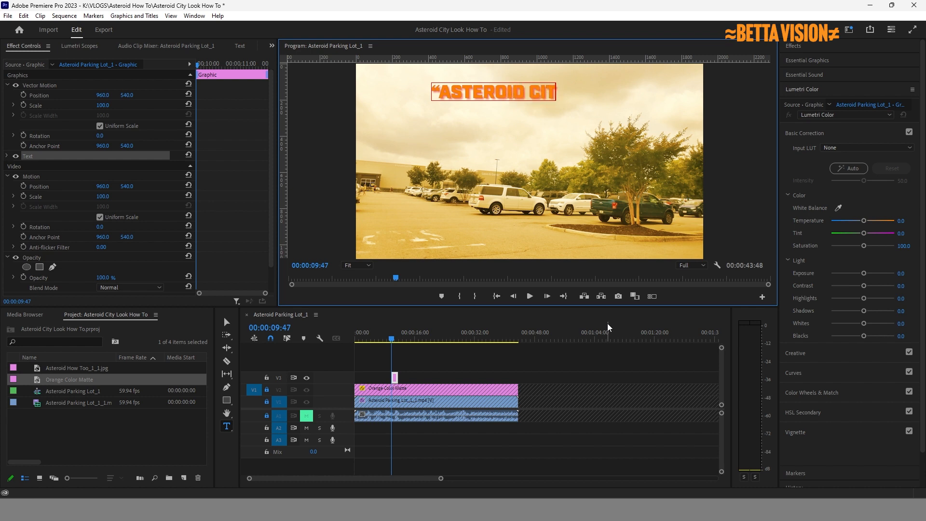
text(Y)
text(")
click(226, 322)
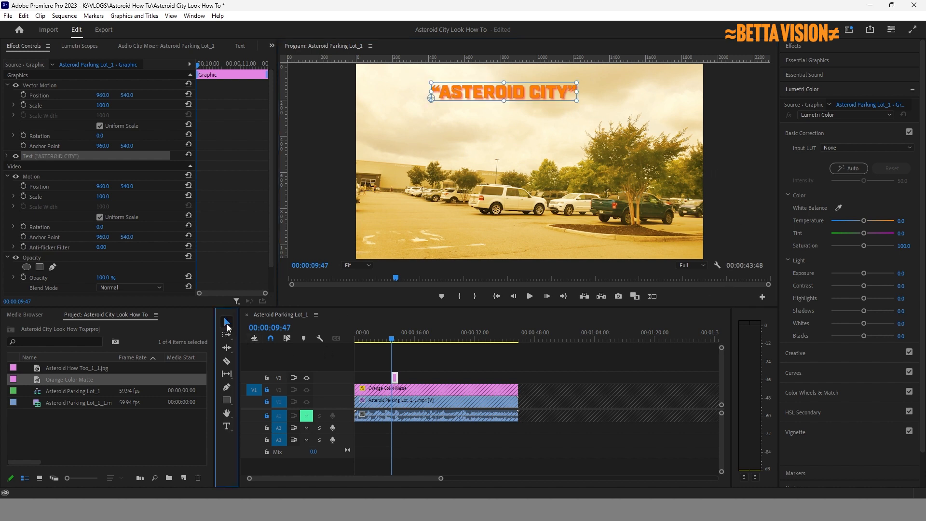
click(576, 103)
drag(577, 103, 629, 119)
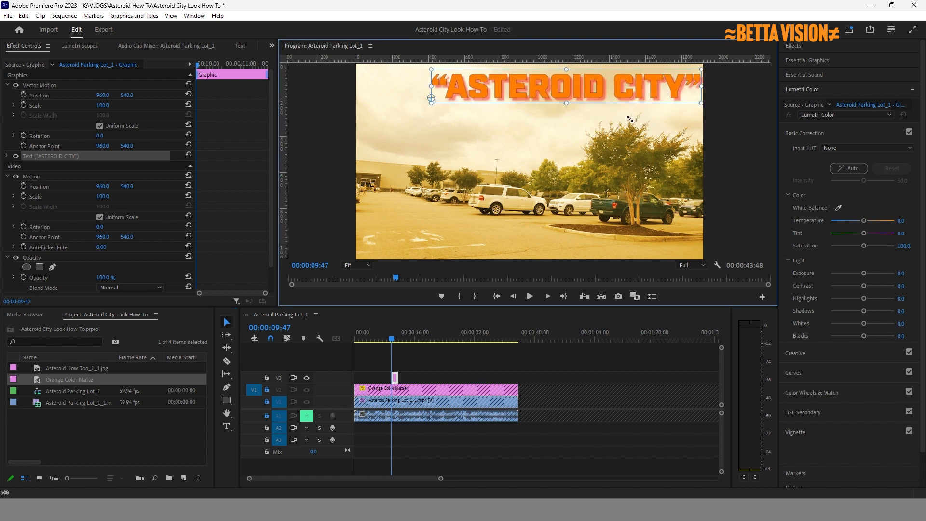
drag(591, 91, 555, 95)
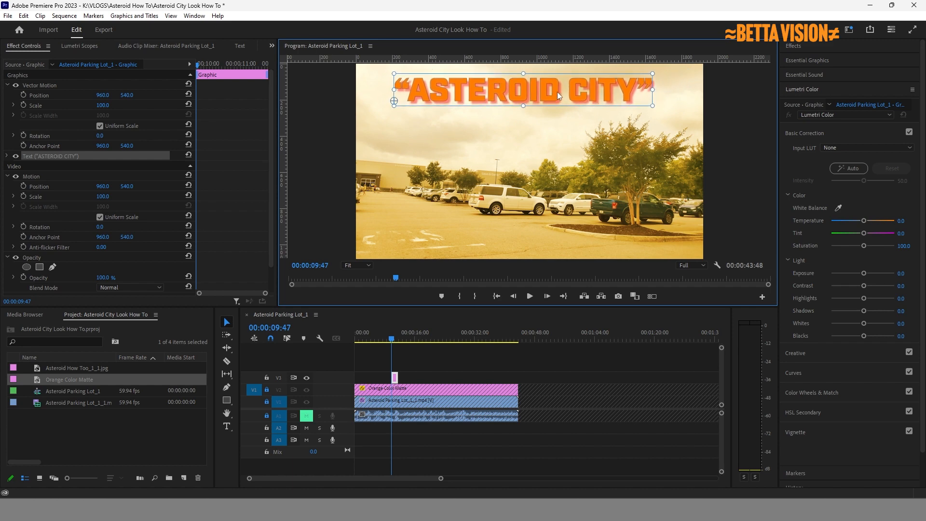
key(Home)
key(space)
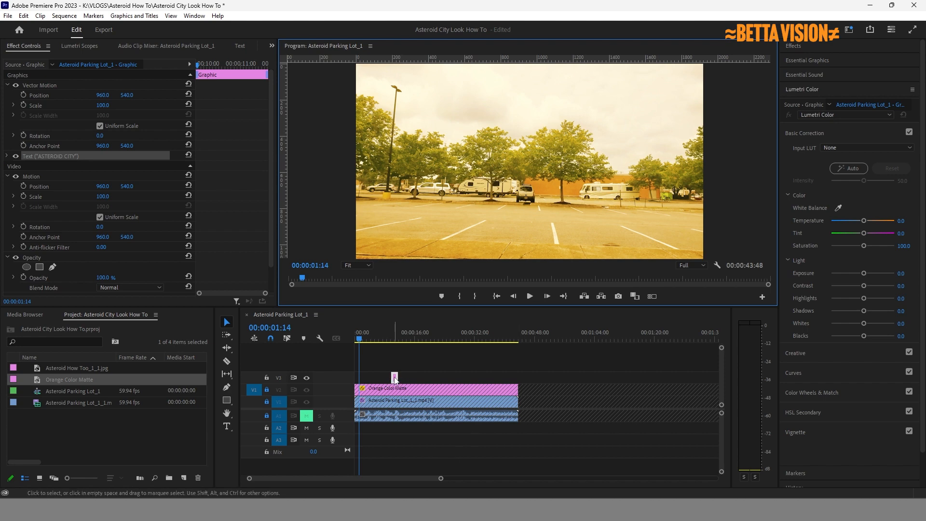
click(394, 341)
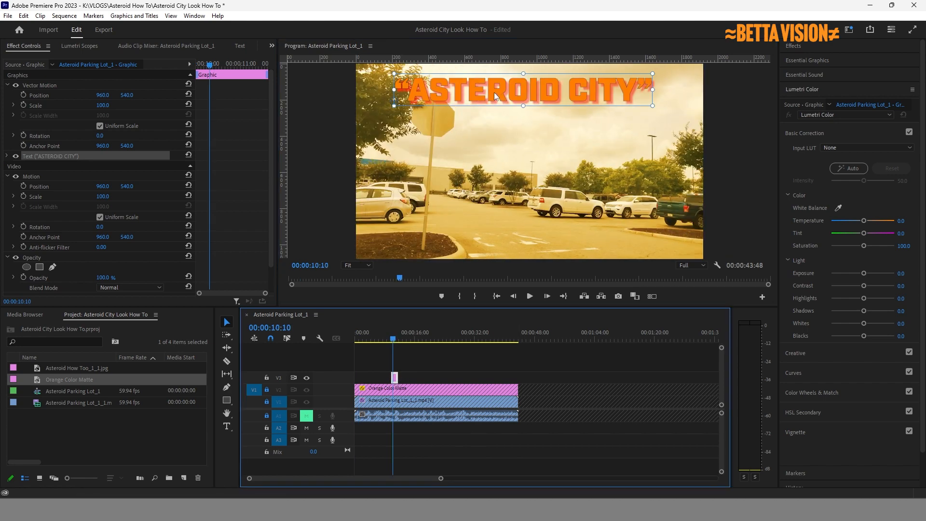
key(t)
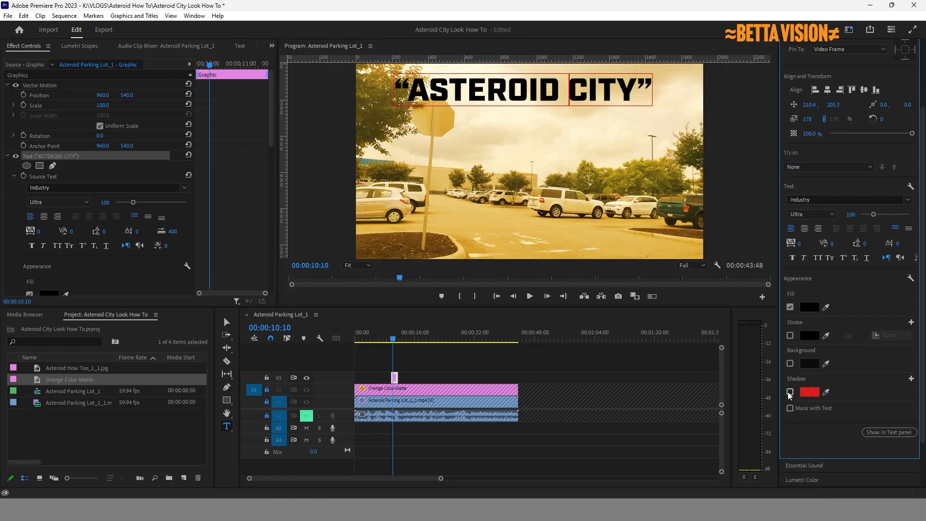
Turn on the title's drop shadow and set its colour to dark 121212.
click(790, 392)
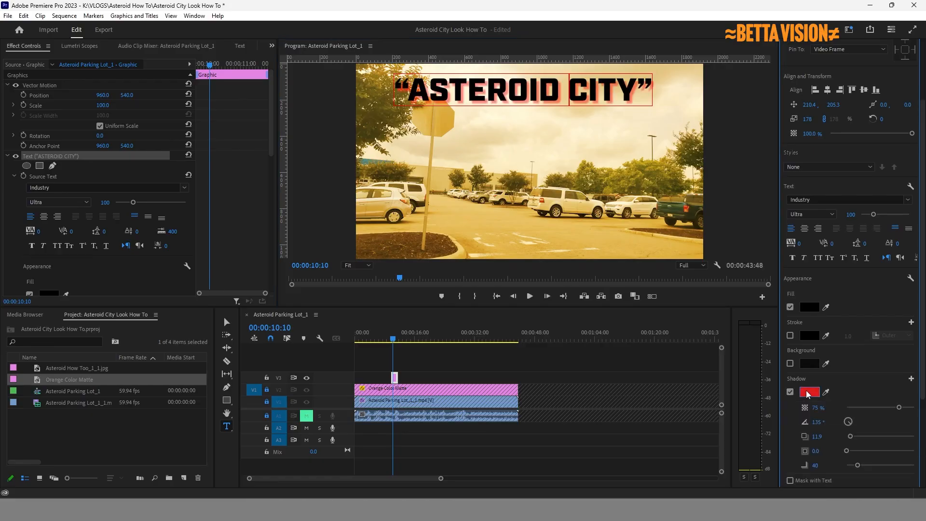
click(808, 392)
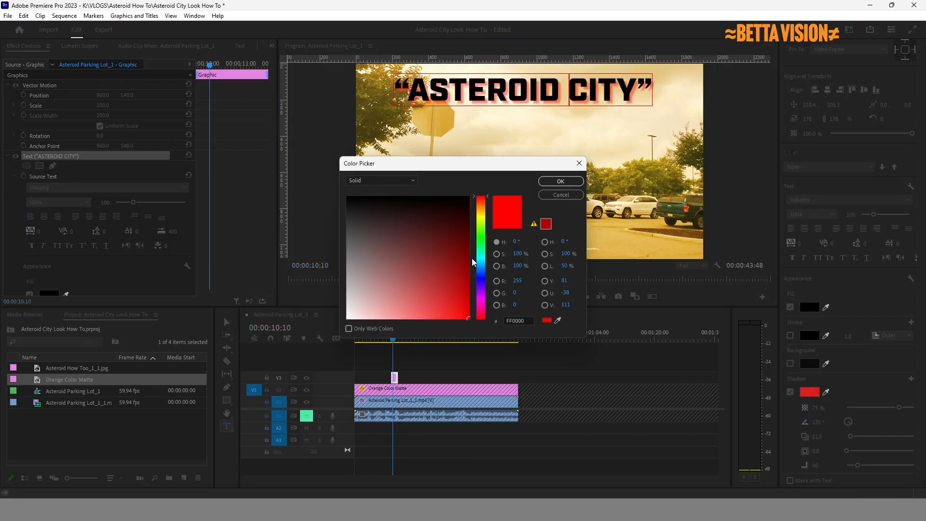
click(560, 181)
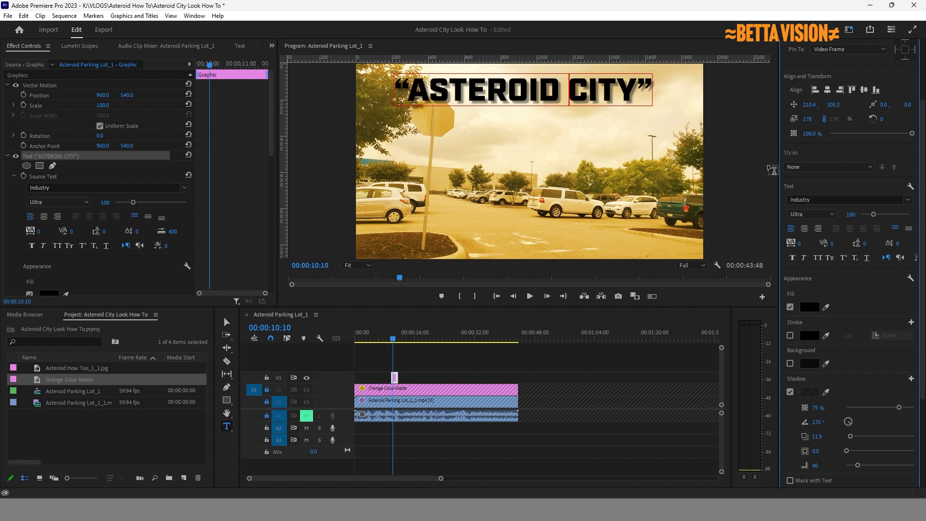
Try an outline stroke on the title, remove it, and keep the drop shadow enabled.
click(790, 392)
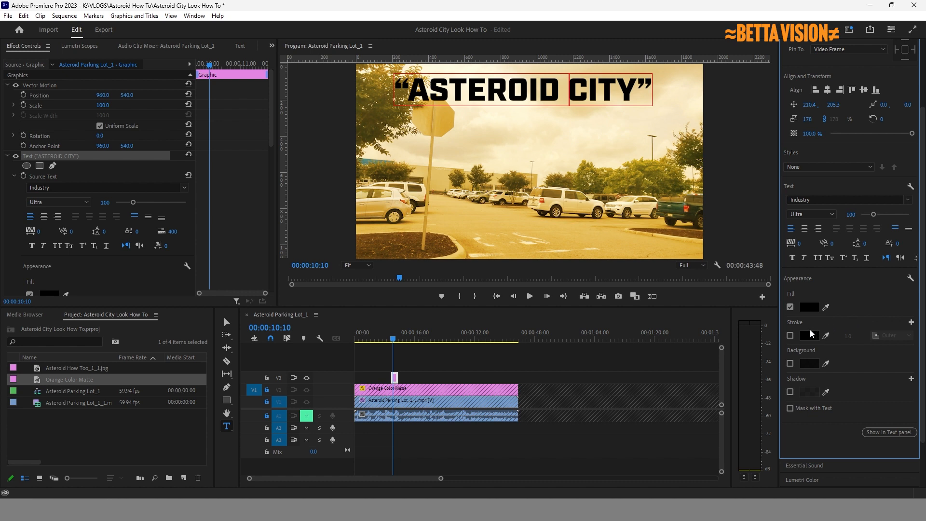
click(789, 335)
click(790, 335)
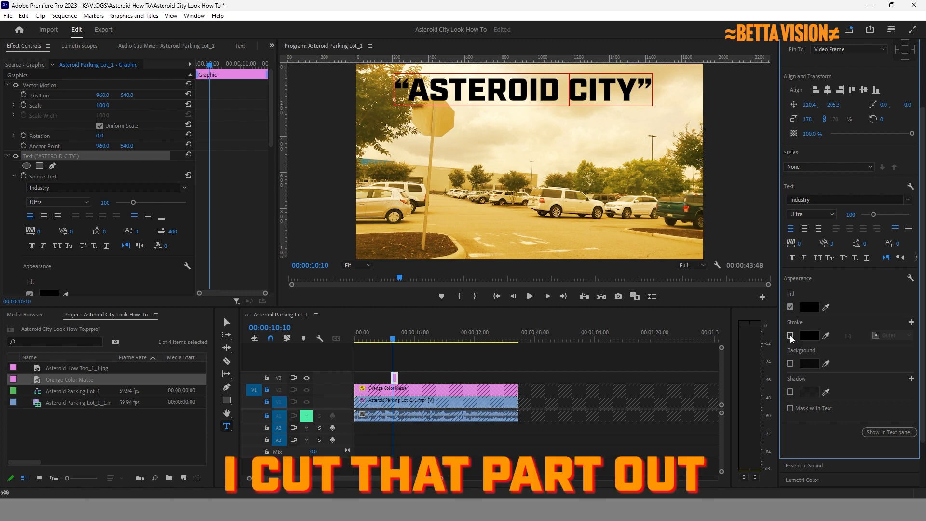
click(790, 391)
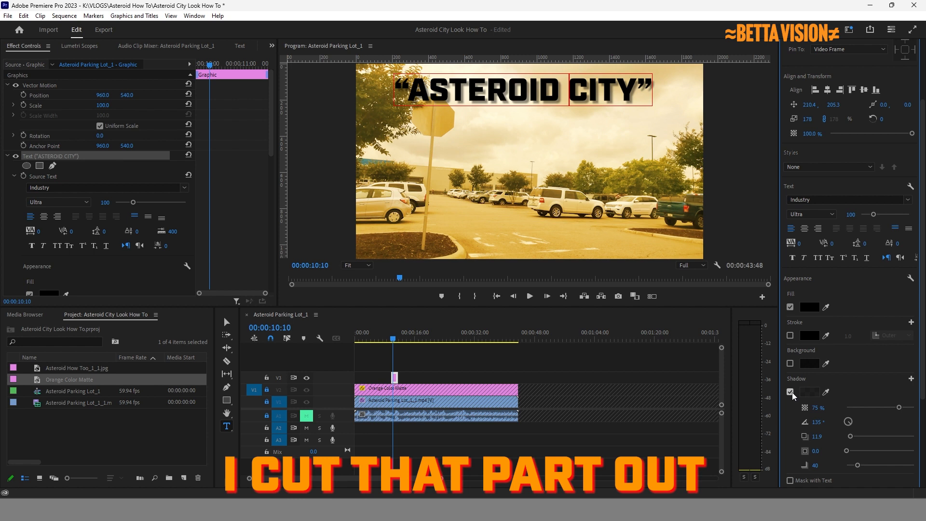
scroll(864, 382, down, 2)
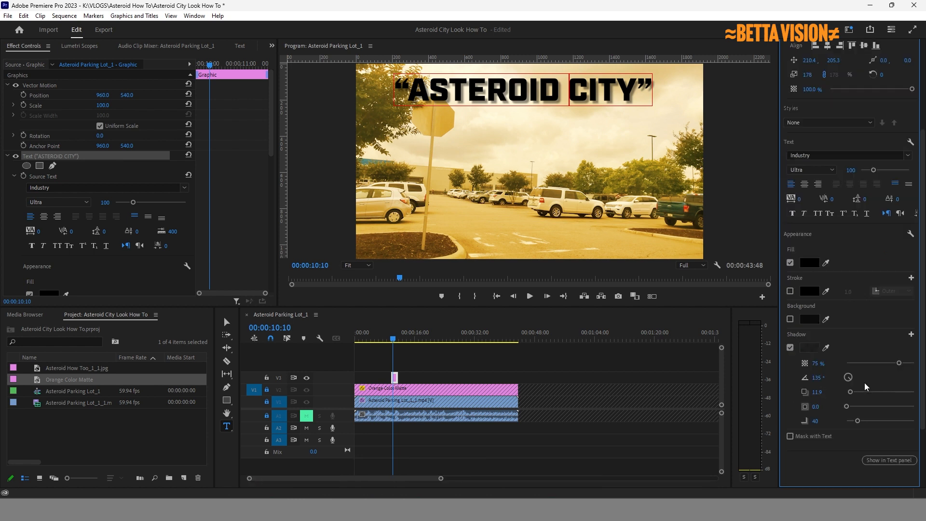
Change the title's drop shadow colour to pure red FF0000.
click(812, 351)
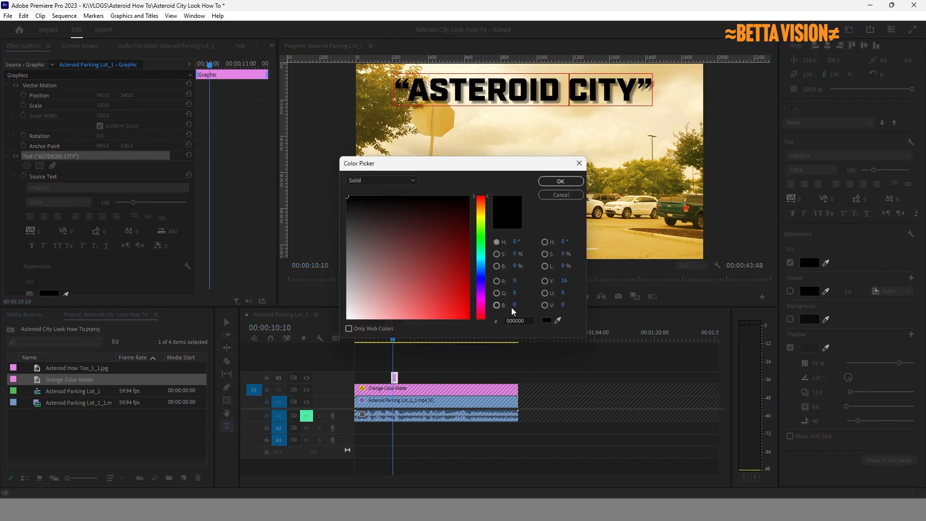
drag(453, 302, 478, 330)
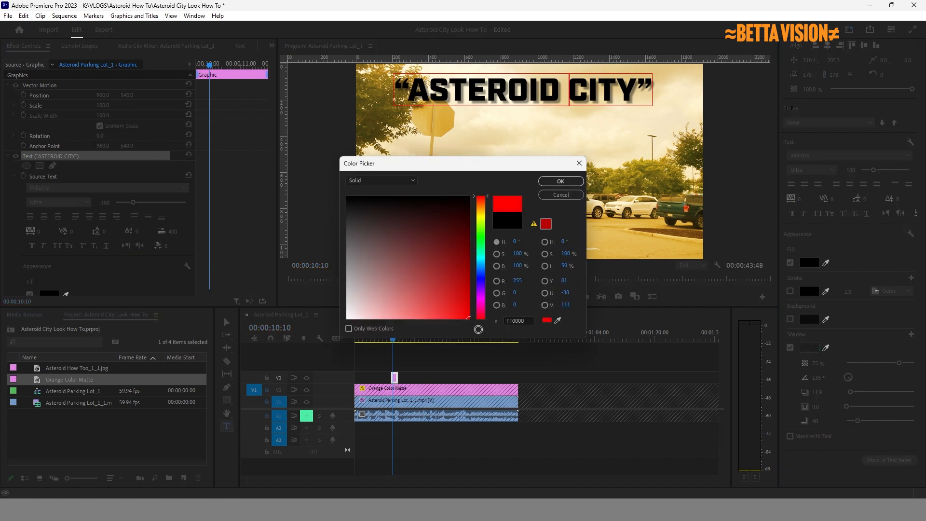
click(560, 181)
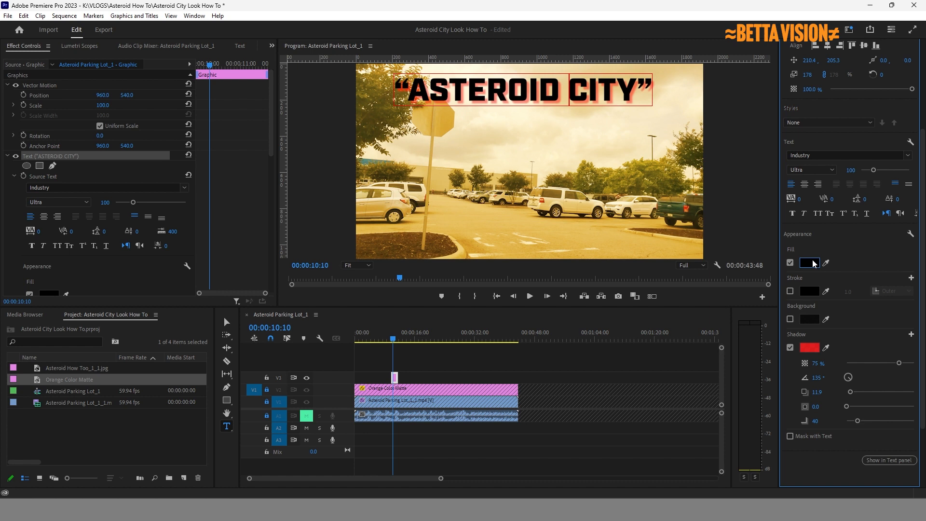
Fill the 'ASTEROID CITY' text with orange FF7800.
click(811, 263)
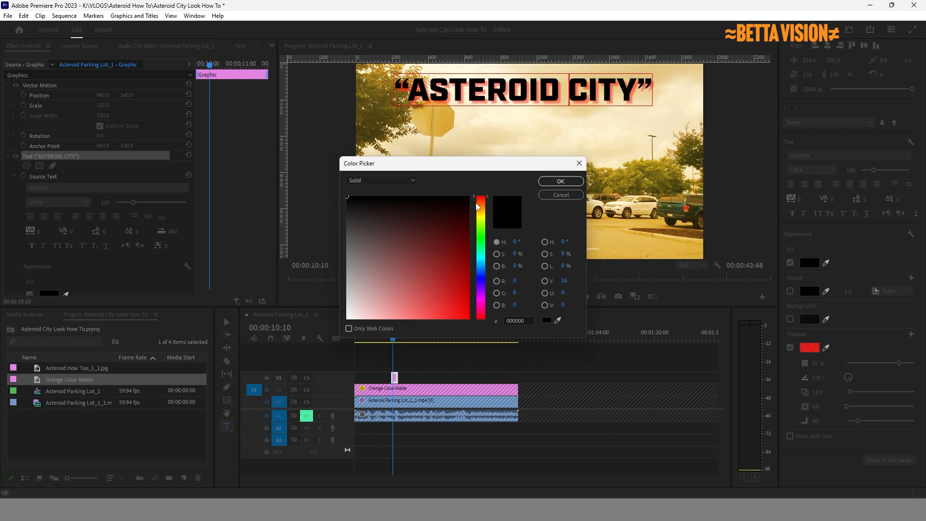
click(480, 202)
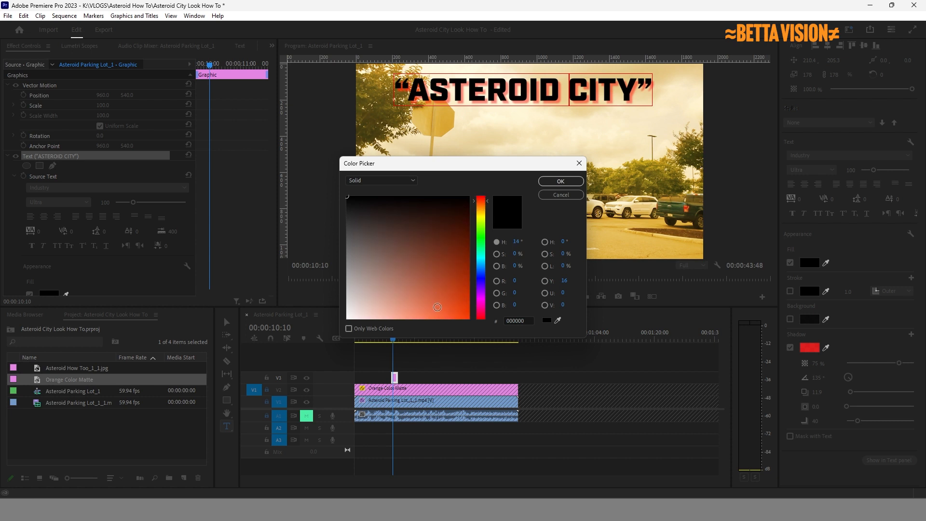
drag(437, 307, 475, 326)
click(482, 206)
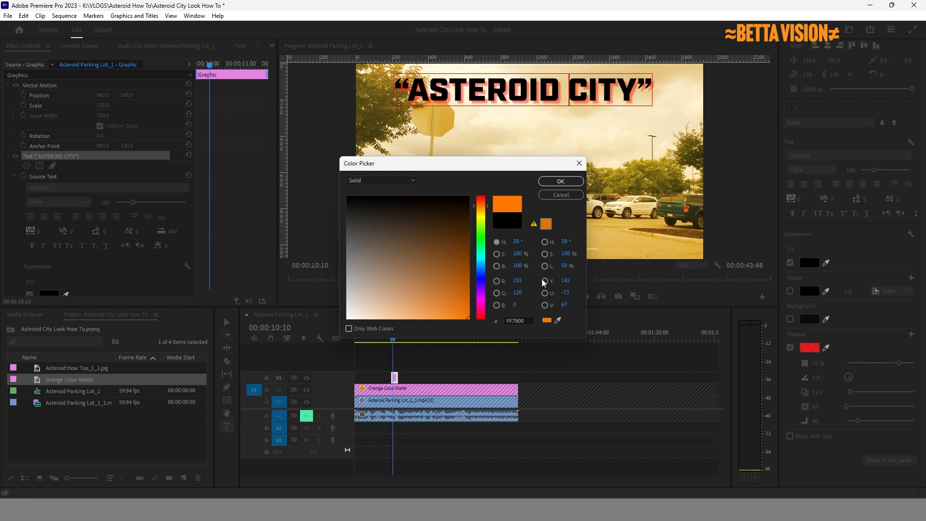
click(562, 182)
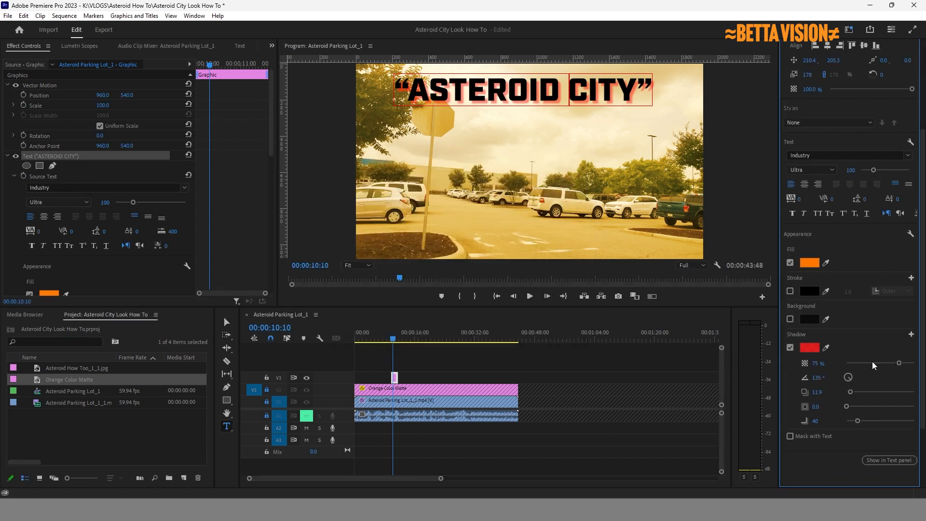
Set the red shadow to 100% opacity, distance 5.7 and blur 16.
drag(898, 363, 914, 362)
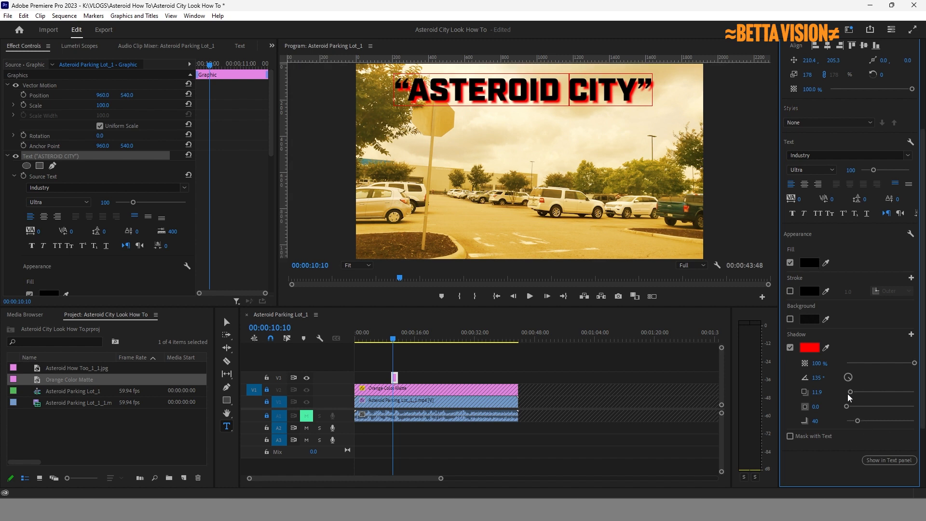
drag(849, 392, 849, 392)
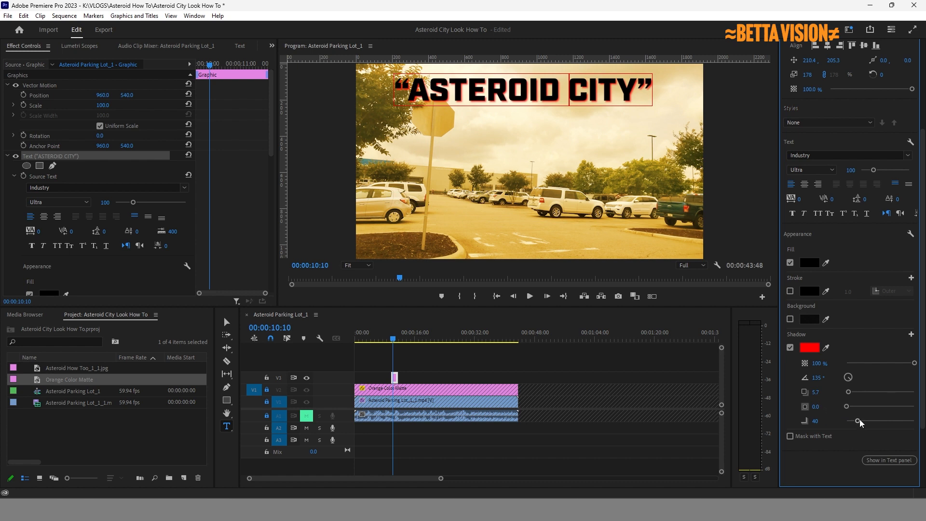
mouse_move(858, 422)
mouse_down()
mouse_move(835, 424)
mouse_move(852, 423)
mouse_up()
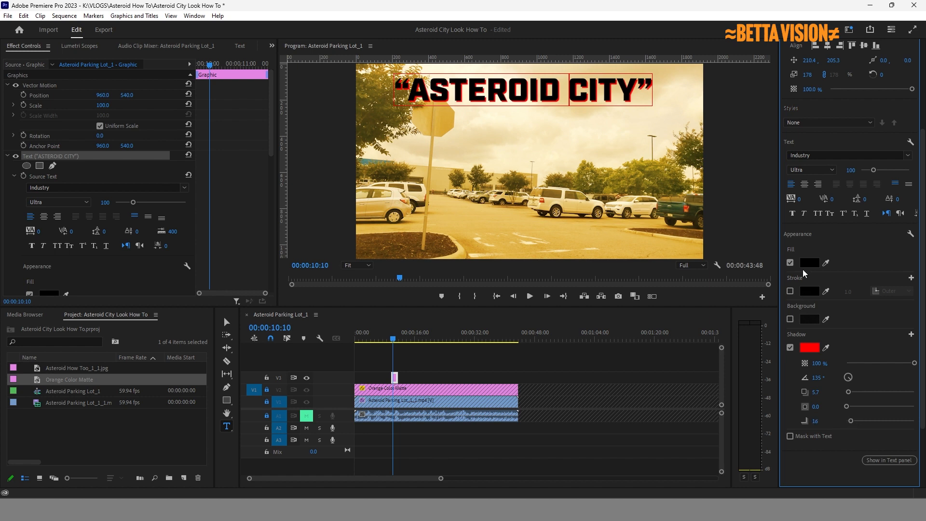
Refill all the 'ASTEROID CITY' text with orange FF9600, then deselect the text and clip.
triple_click(596, 85)
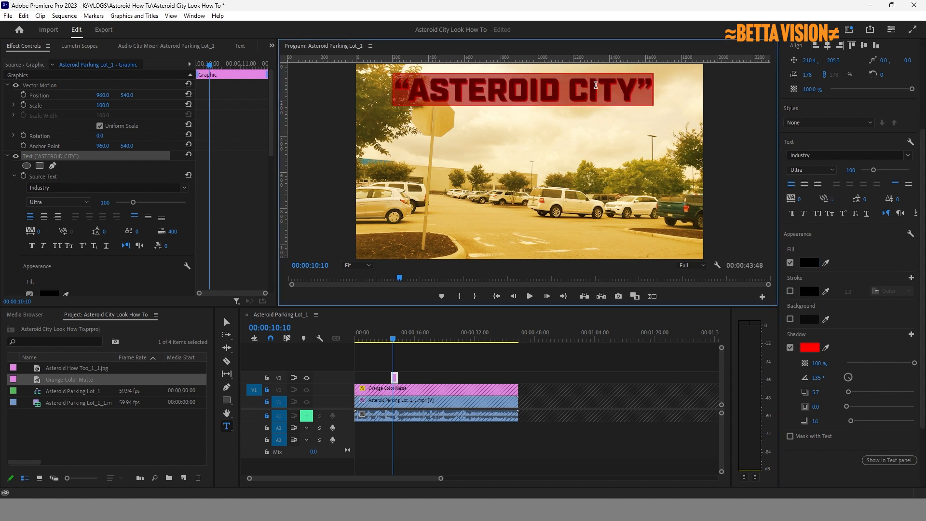
click(809, 263)
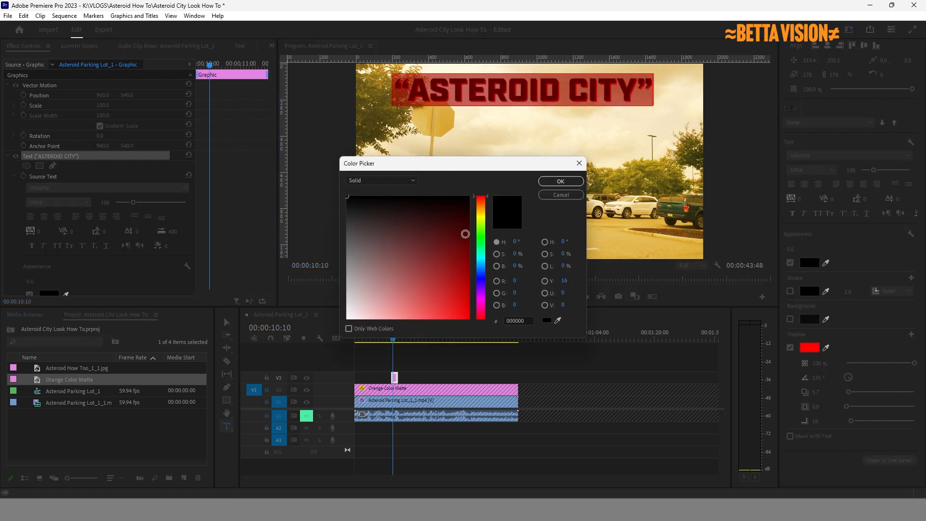
click(481, 209)
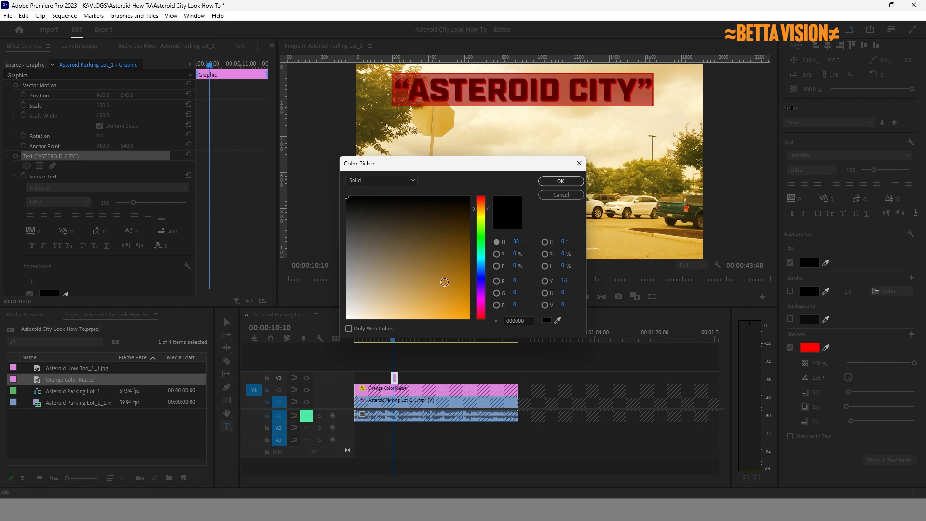
click(467, 317)
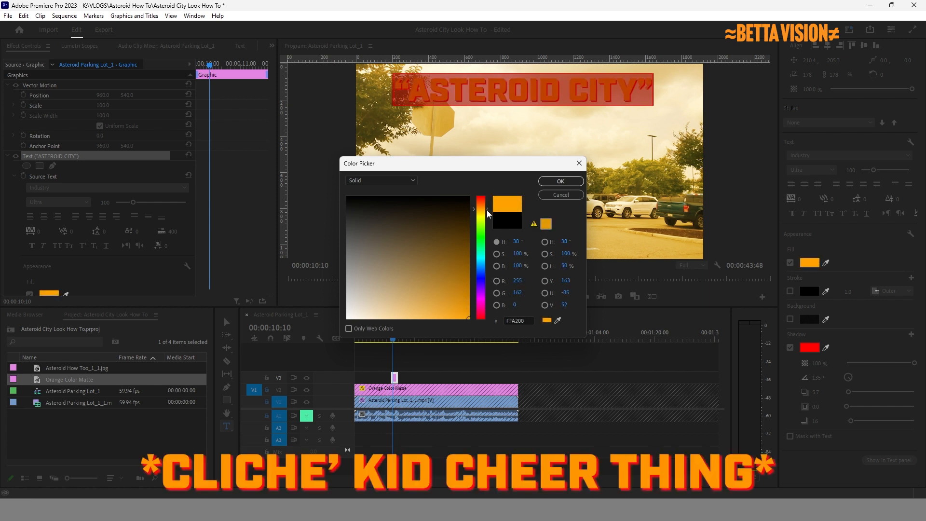
drag(487, 209, 487, 208)
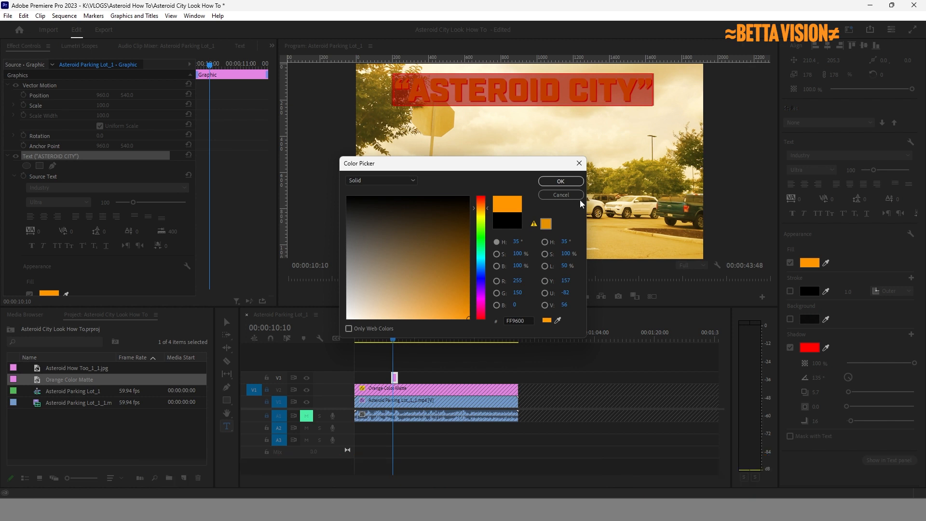
click(564, 181)
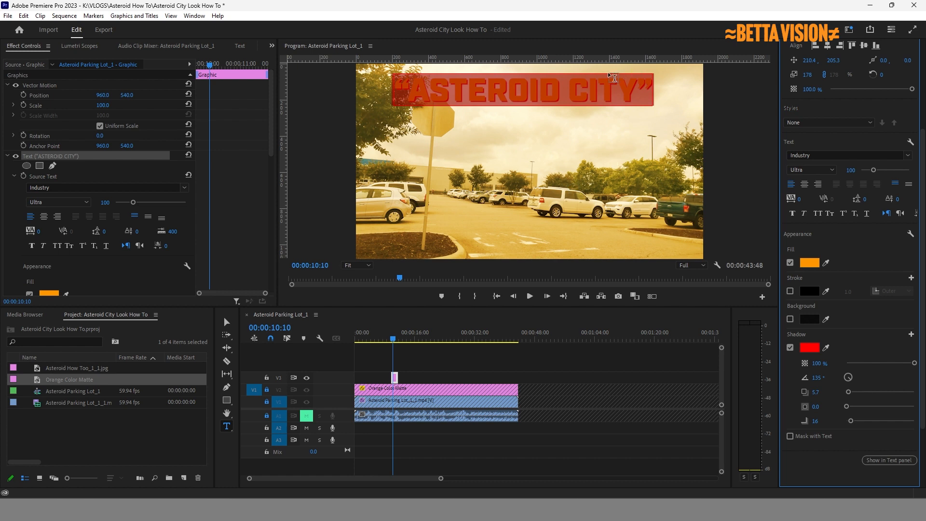
click(577, 96)
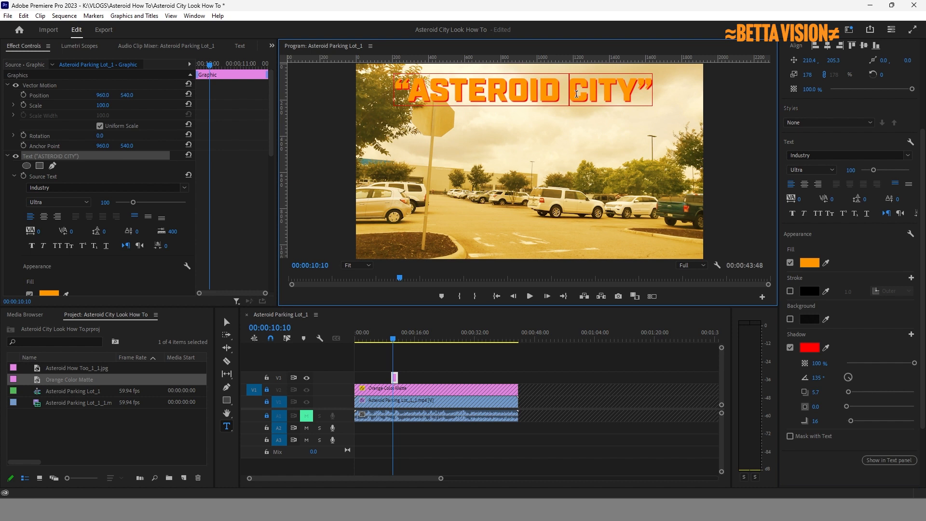
click(624, 368)
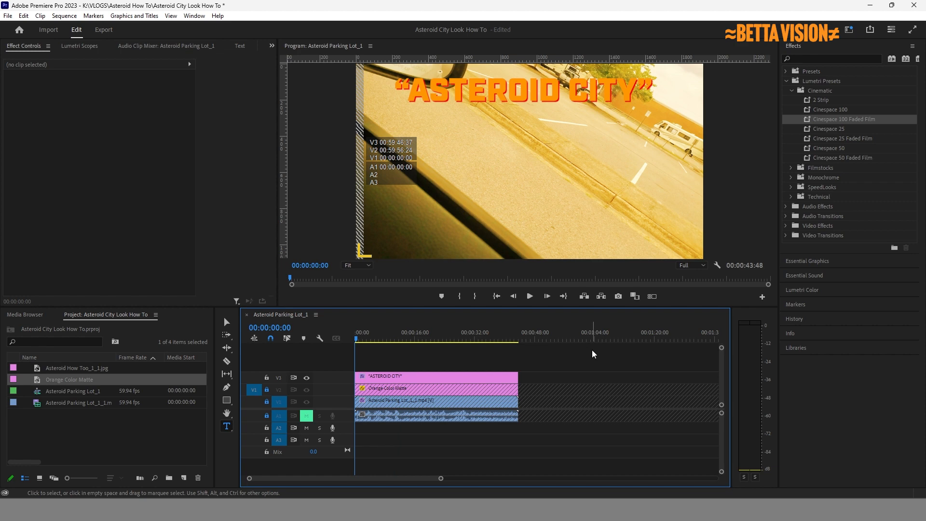
Play the sequence in the Program monitor to review the orange title over the footage.
click(531, 296)
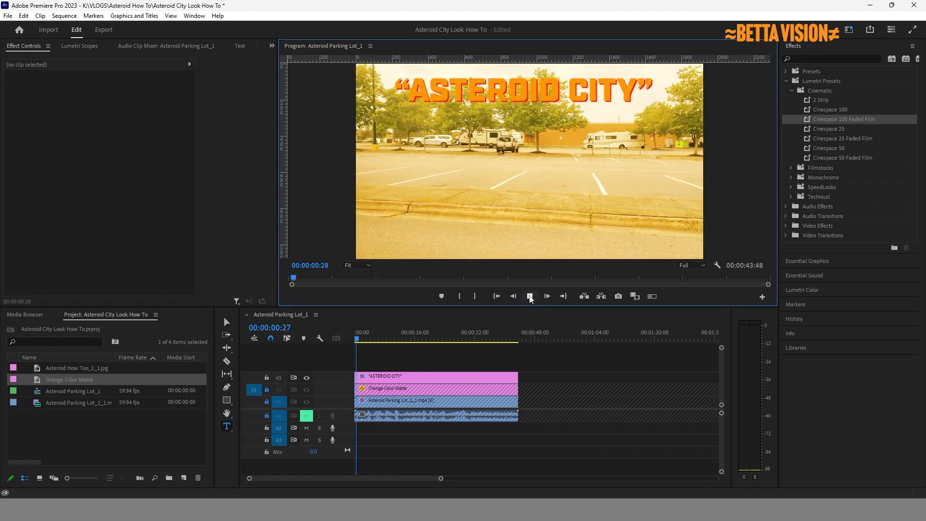